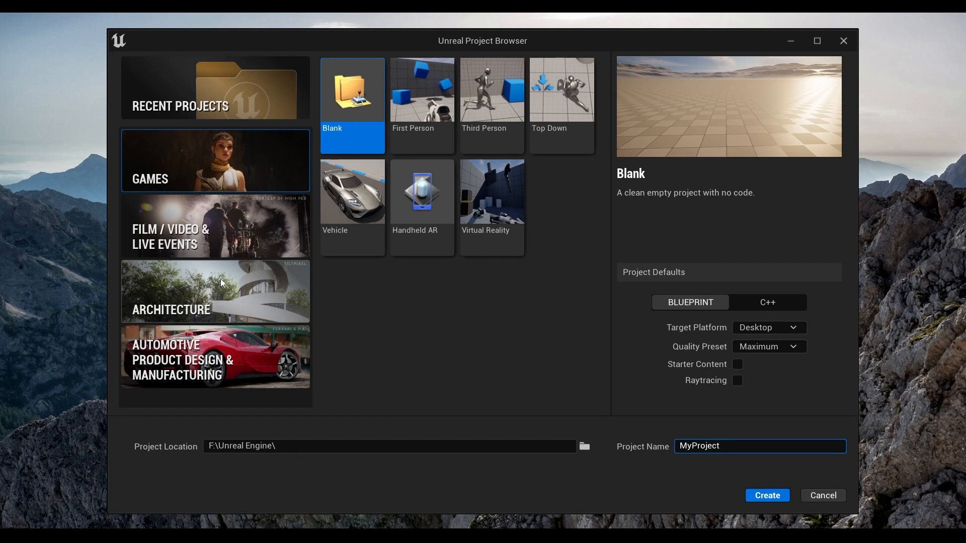
Browse the project templates for Games, Film / Video & Live Events, and Automotive Product Design & Manufacturing.
{"action": "left_click", "coordinate": [267, 190]}
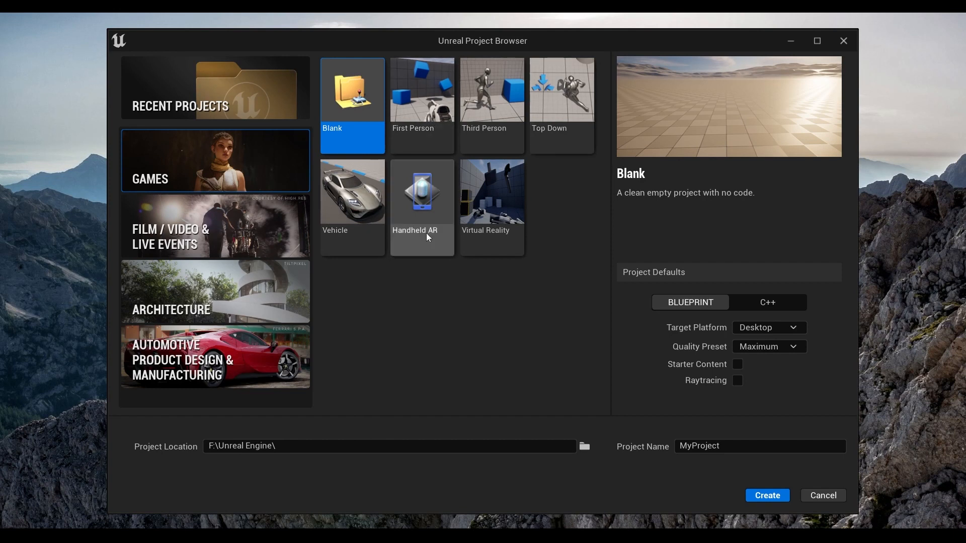
{"action": "left_click", "coordinate": [413, 148]}
{"action": "left_click", "coordinate": [466, 142]}
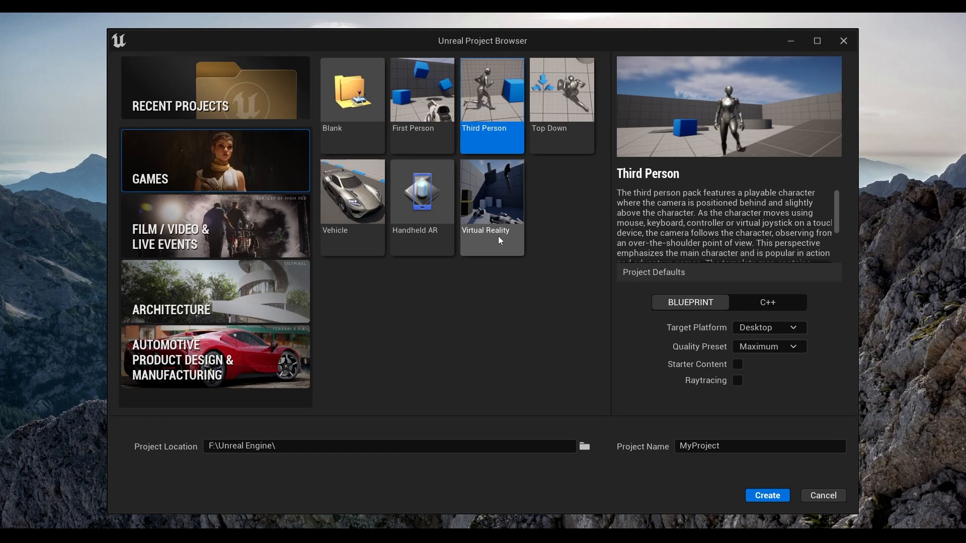
{"action": "left_click", "coordinate": [269, 250]}
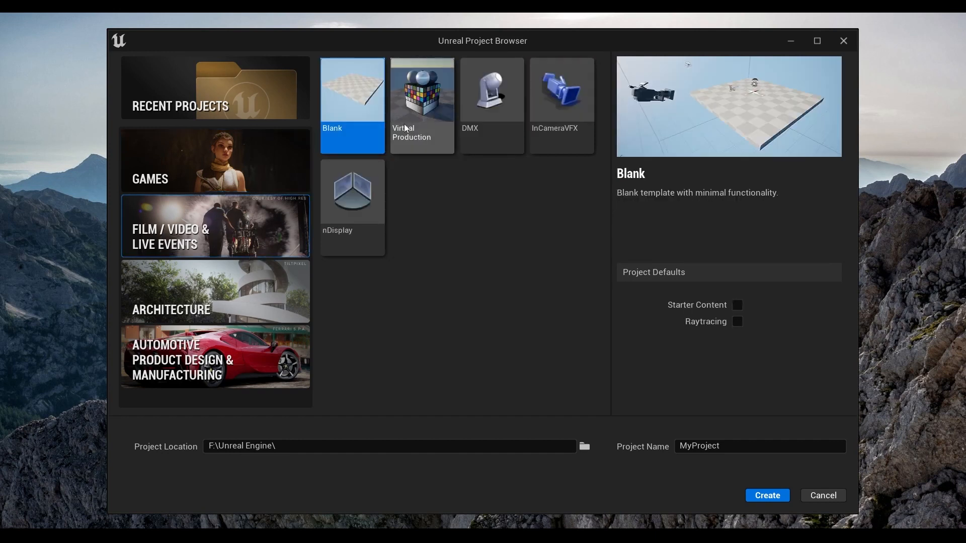
{"action": "left_click", "coordinate": [222, 353]}
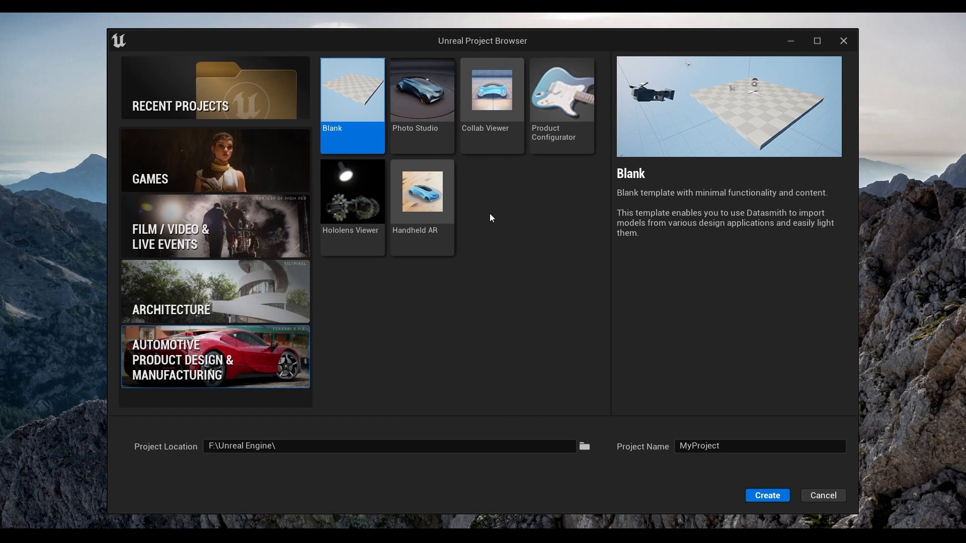
Choose the Blank Games template as a Blueprint project with the Maximum quality preset.
{"action": "left_click", "coordinate": [291, 159]}
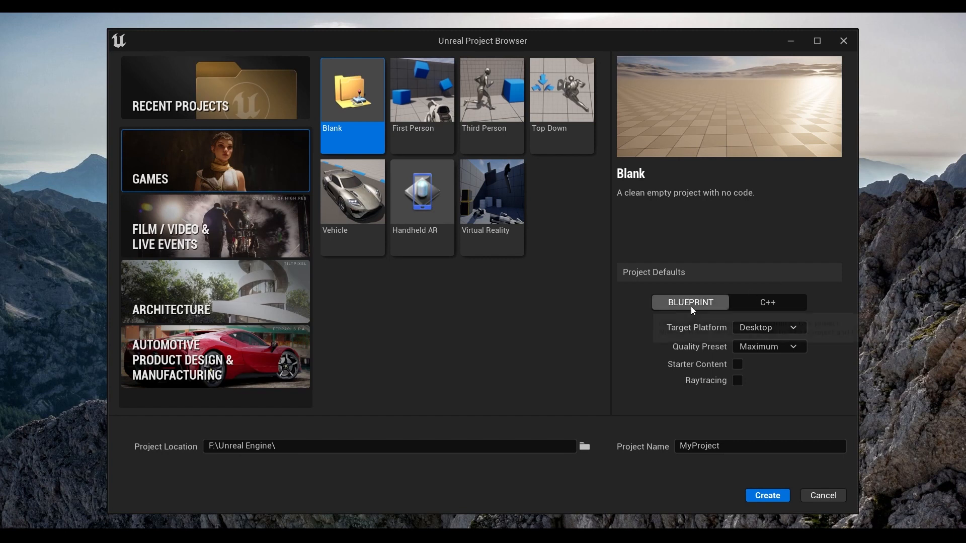
{"action": "left_click", "coordinate": [778, 302]}
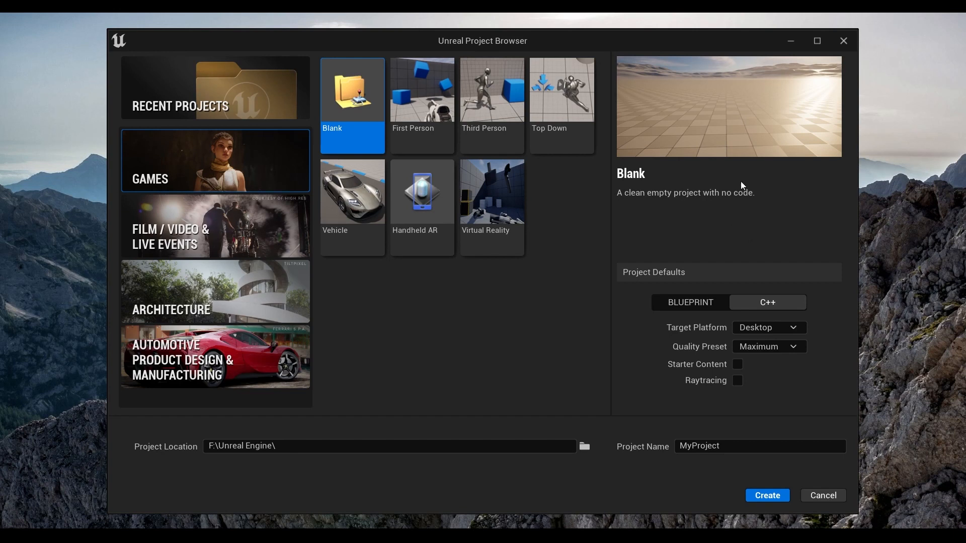
{"action": "left_click", "coordinate": [700, 305]}
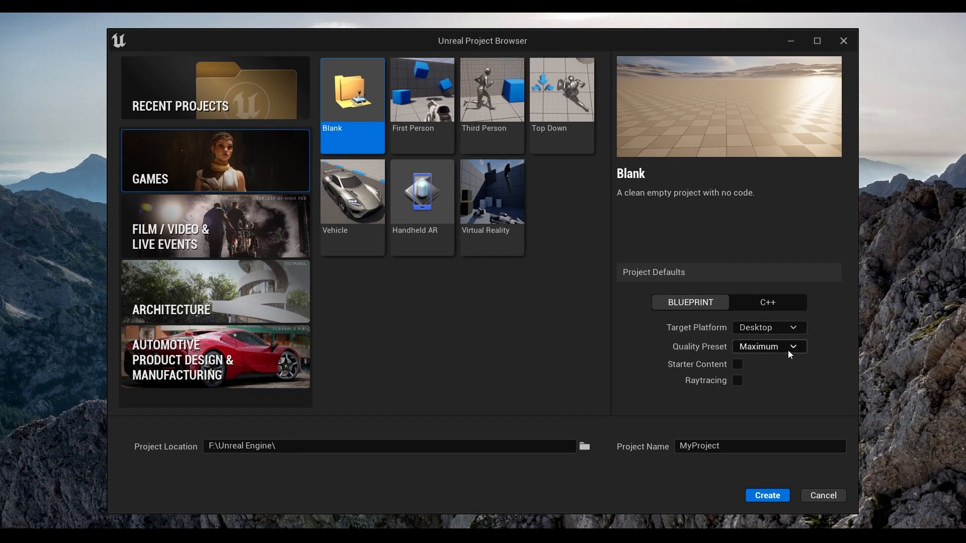
{"action": "left_click", "coordinate": [788, 349]}
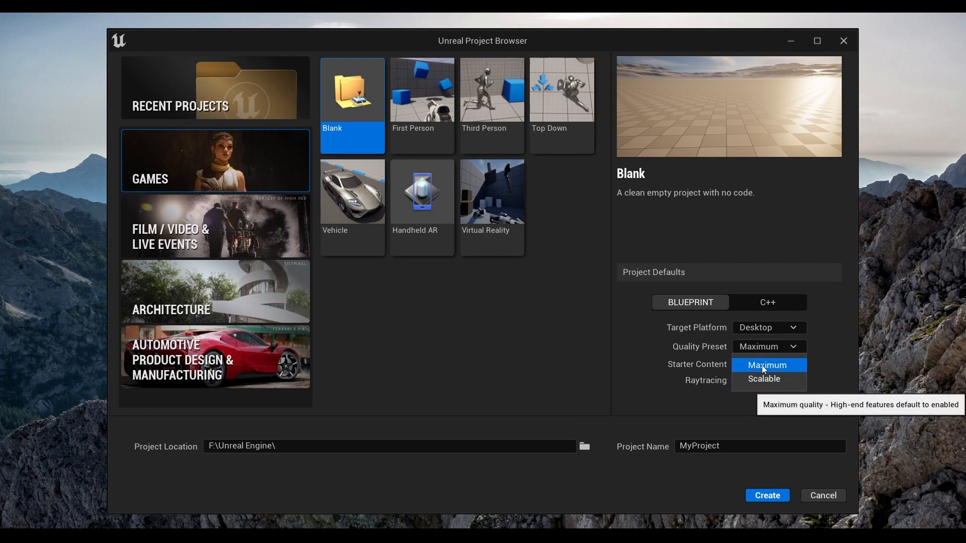
{"action": "left_click", "coordinate": [774, 373]}
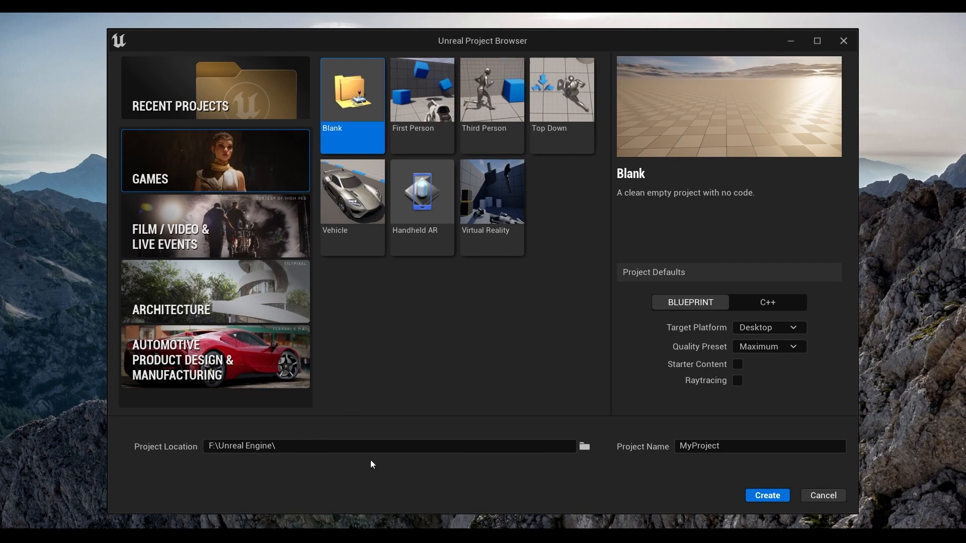
Name the project VFXSeries_01 and create it.
{"action": "double_click", "coordinate": [737, 446]}
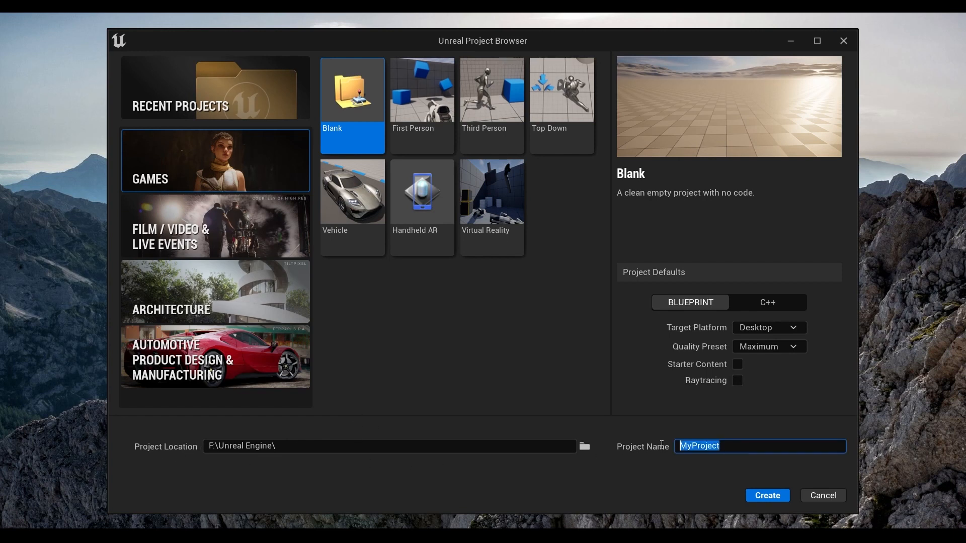
{"action": "type", "text": "VFXSeries_01"}
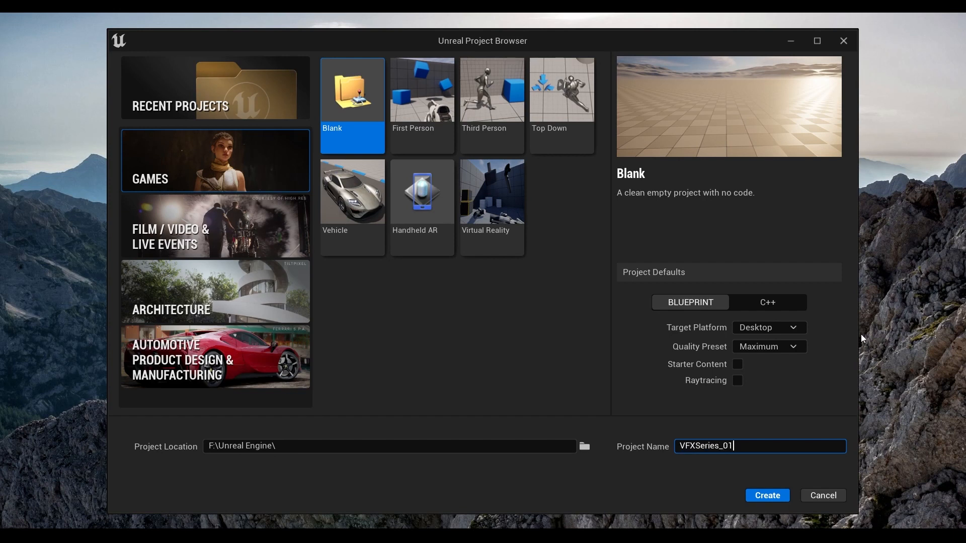
{"action": "left_click", "coordinate": [682, 417]}
{"action": "left_click", "coordinate": [771, 499]}
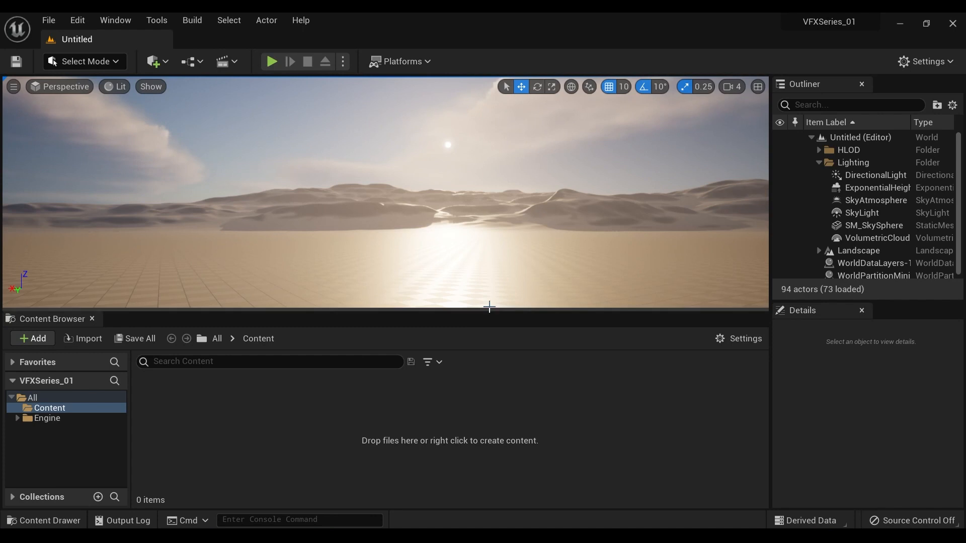
Try different heights for the level viewport and look around the default landscape.
{"action": "left_click_drag", "start_coordinate": [492, 360], "coordinate": [500, 370]}
{"action": "right_click_drag", "start_coordinate": [527, 271], "coordinate": [450, 293]}
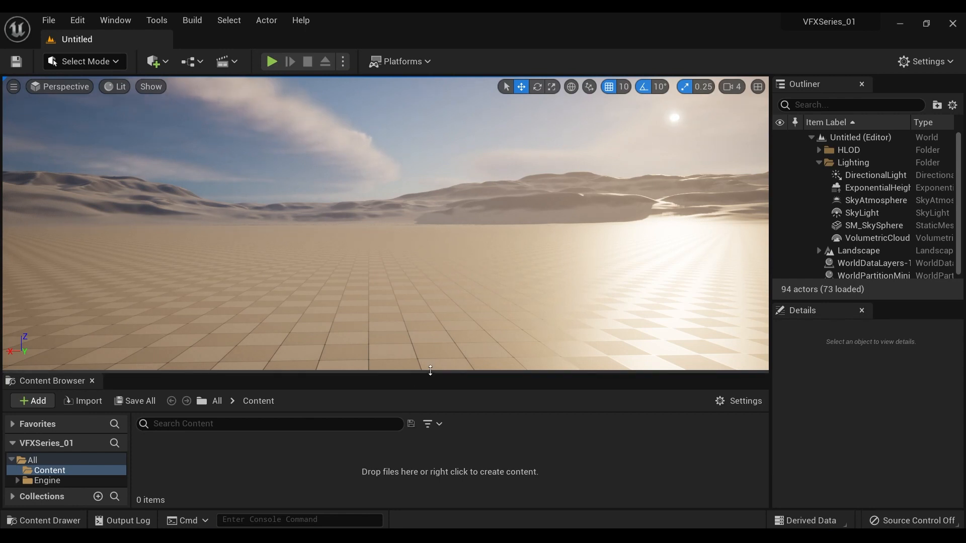
{"action": "left_click_drag", "start_coordinate": [430, 371], "coordinate": [467, 305]}
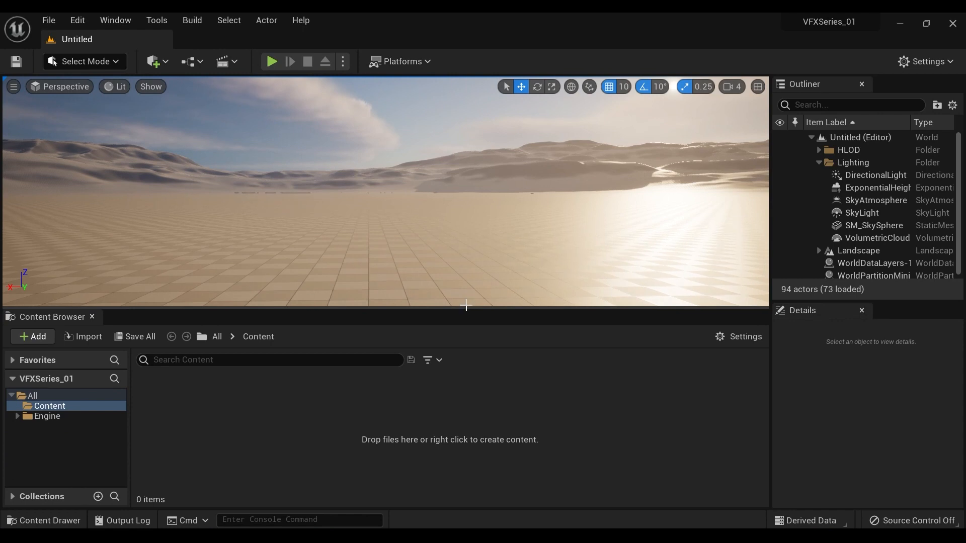
{"action": "right_click_drag", "start_coordinate": [377, 225], "coordinate": [443, 214]}
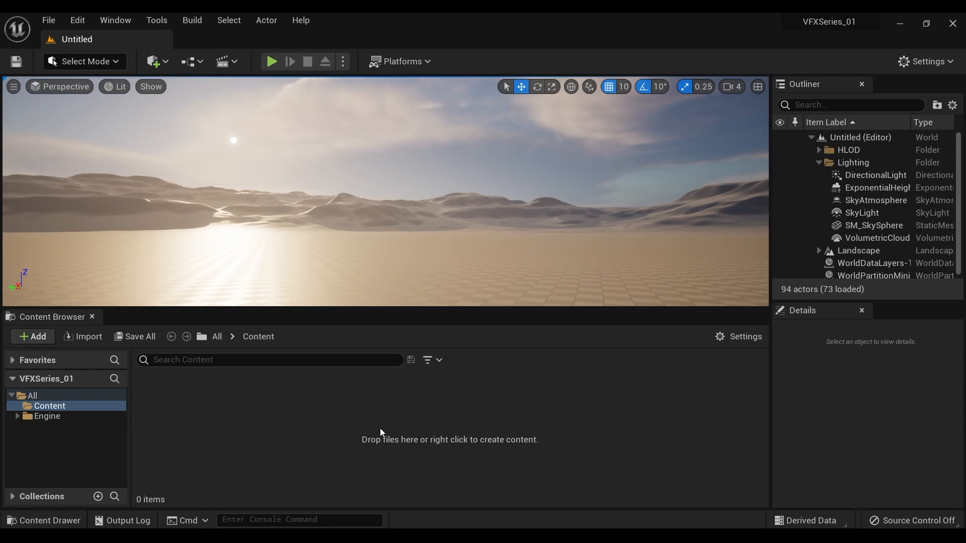
Create a folder named Assets inside the project's Content folder and open it.
{"action": "left_click", "coordinate": [68, 407]}
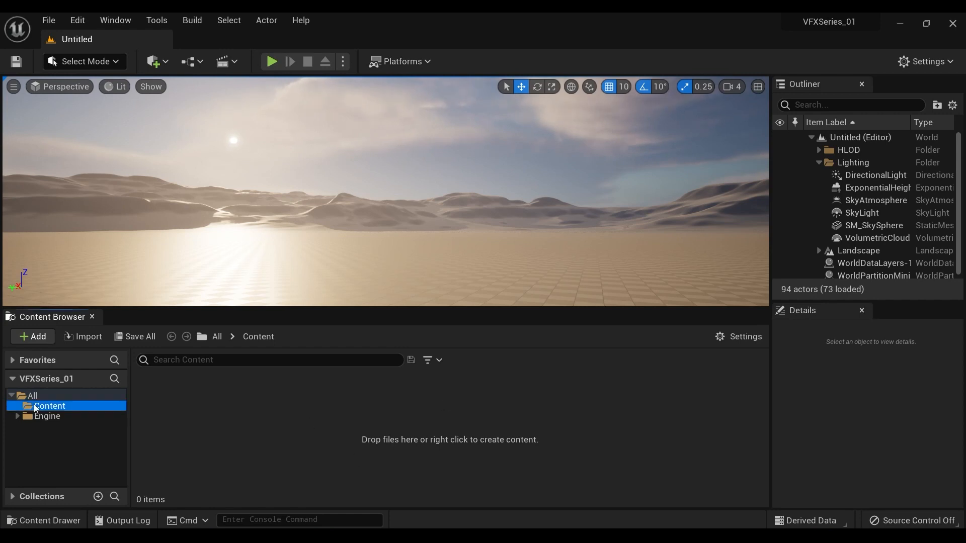
{"action": "right_click", "coordinate": [225, 412]}
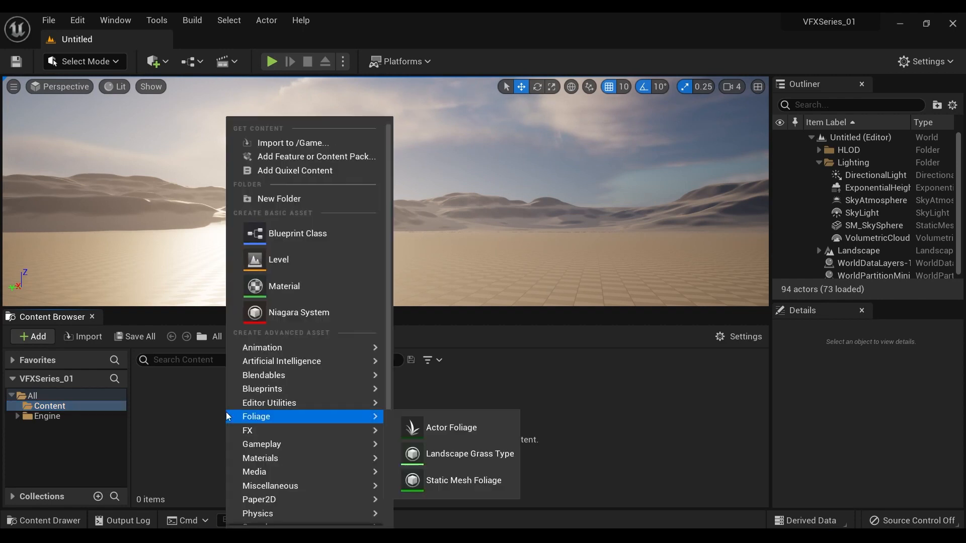
{"action": "left_click", "coordinate": [324, 201]}
{"action": "type", "text": "Assets"}
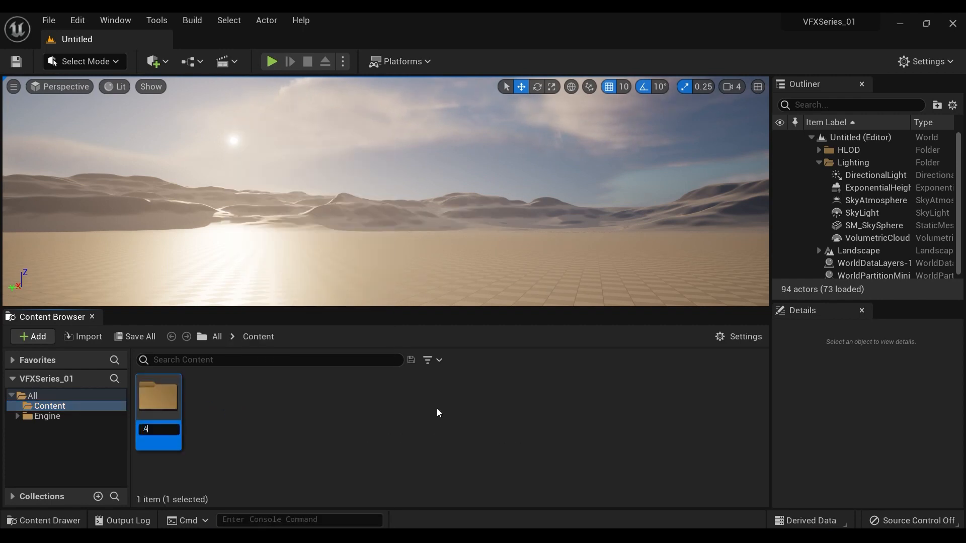
{"action": "key", "text": "Return"}
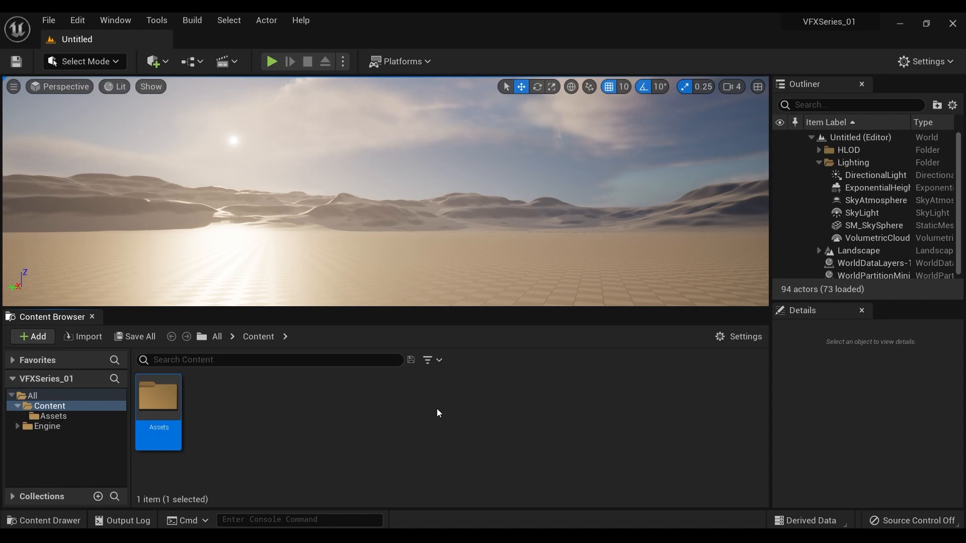
{"action": "key", "text": "Return"}
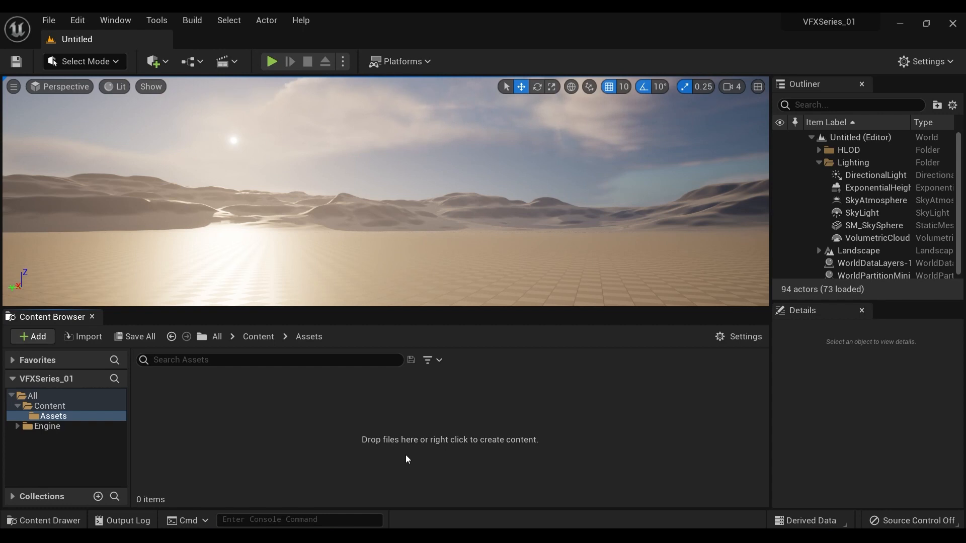
{"action": "left_click", "coordinate": [44, 22]}
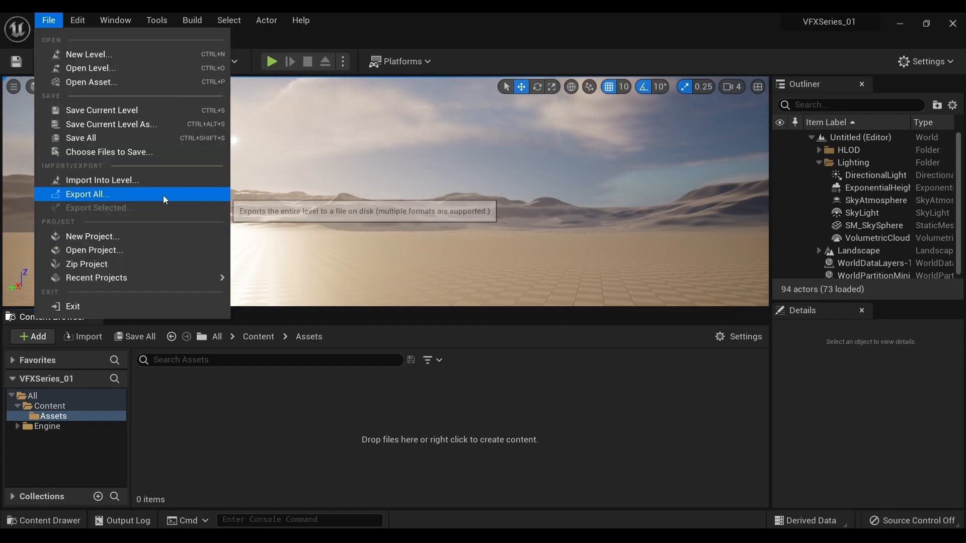
{"action": "left_click", "coordinate": [174, 188]}
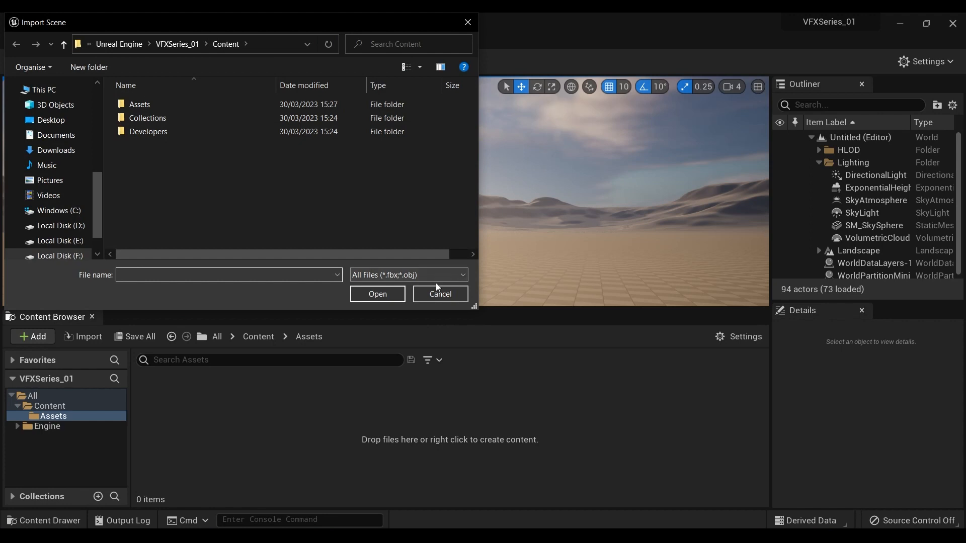
{"action": "left_click", "coordinate": [438, 296]}
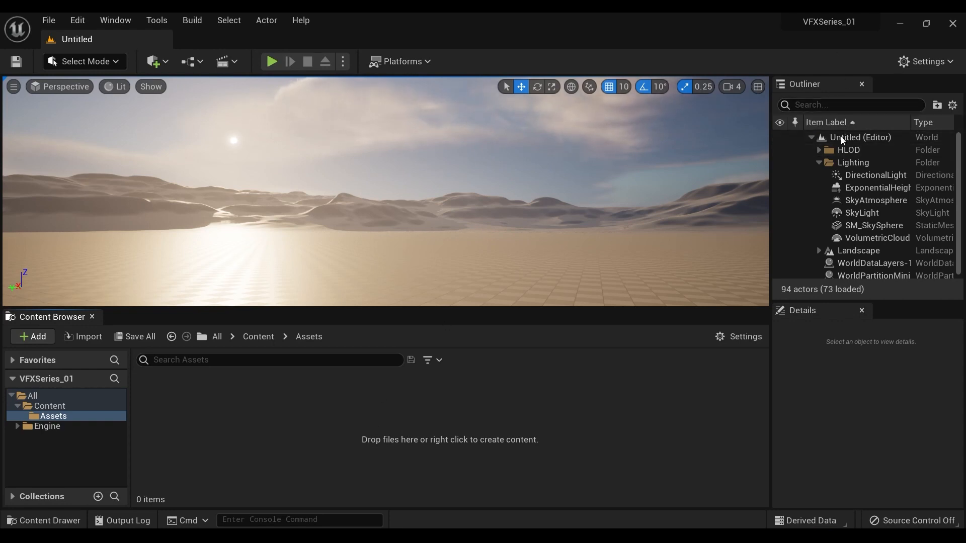
Make the Outliner taller and collapse its Lighting folder.
{"action": "left_click_drag", "start_coordinate": [866, 302], "coordinate": [869, 377]}
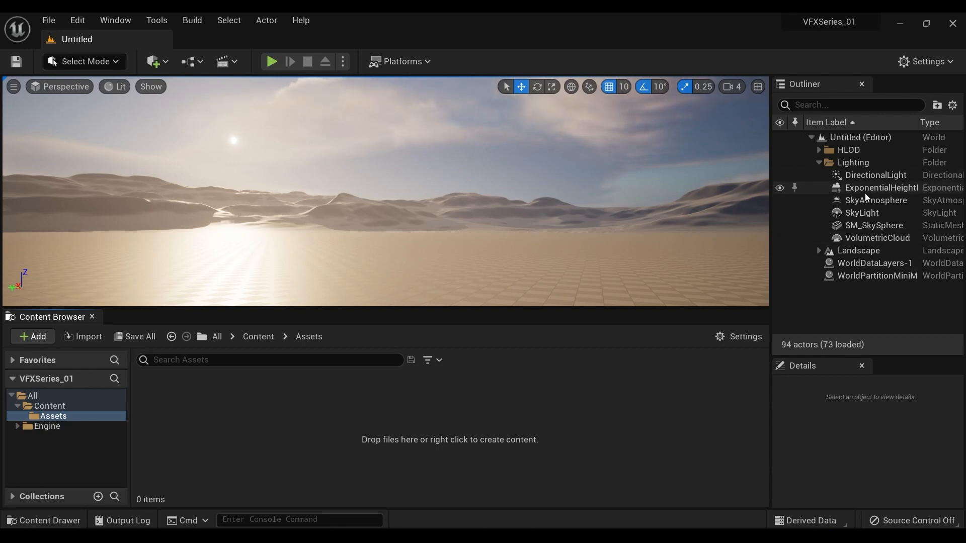
{"action": "left_click", "coordinate": [818, 163]}
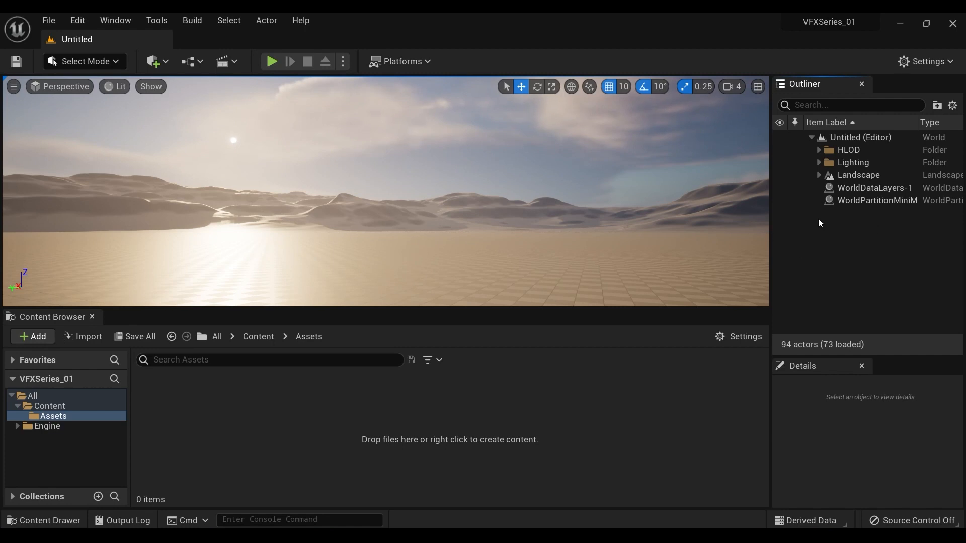
{"action": "left_click", "coordinate": [820, 164]}
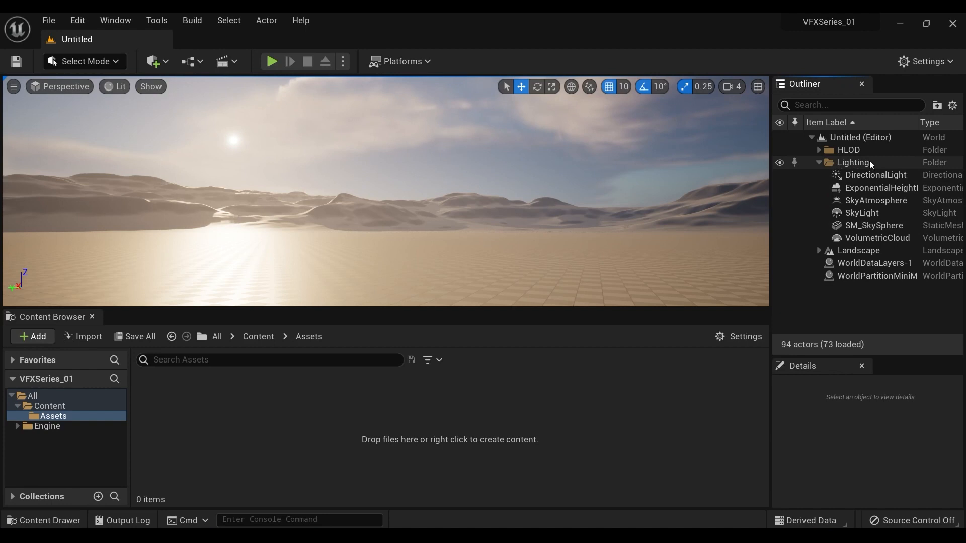
{"action": "left_click", "coordinate": [820, 162]}
Create an Outliner folder named Mountains and move the Landscape actor into it.
{"action": "right_click", "coordinate": [830, 229]}
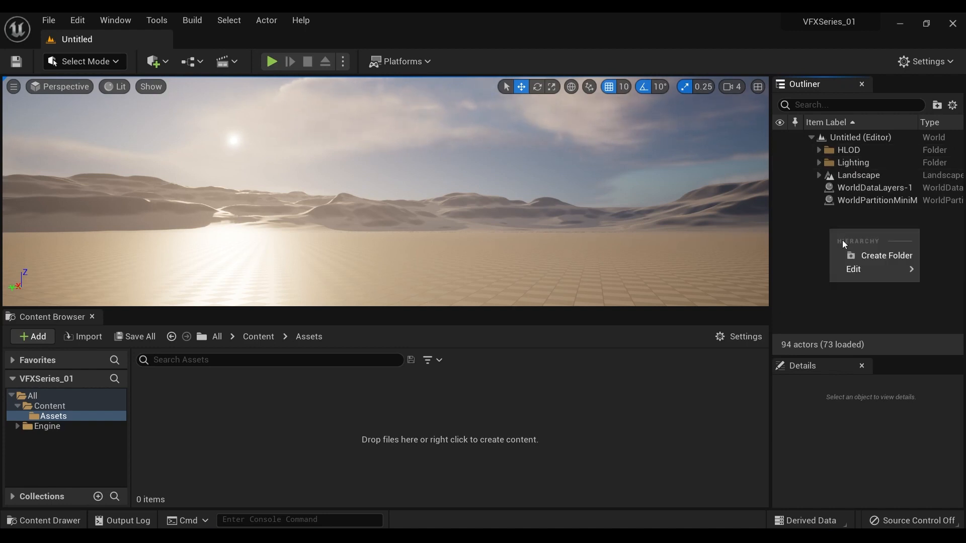
{"action": "left_click", "coordinate": [884, 256]}
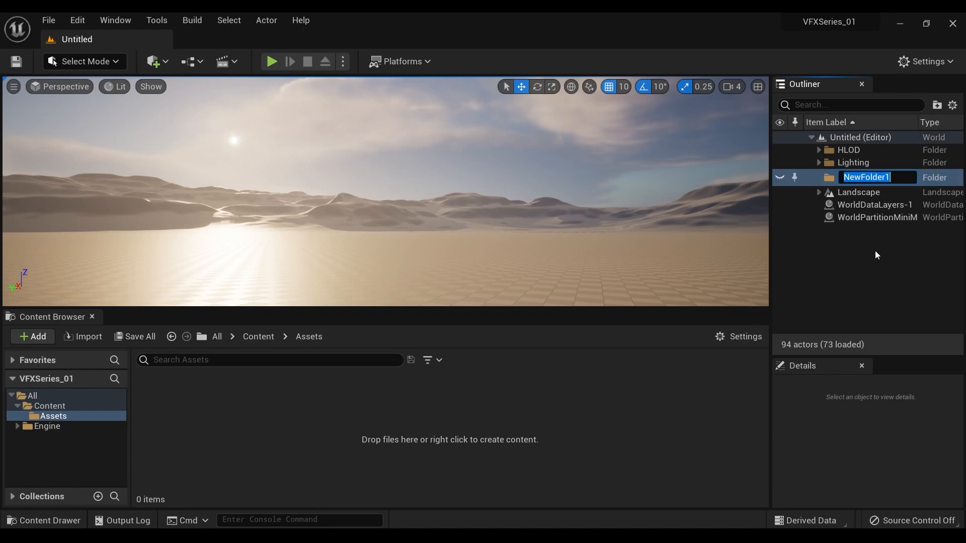
{"action": "type", "text": "Mountains"}
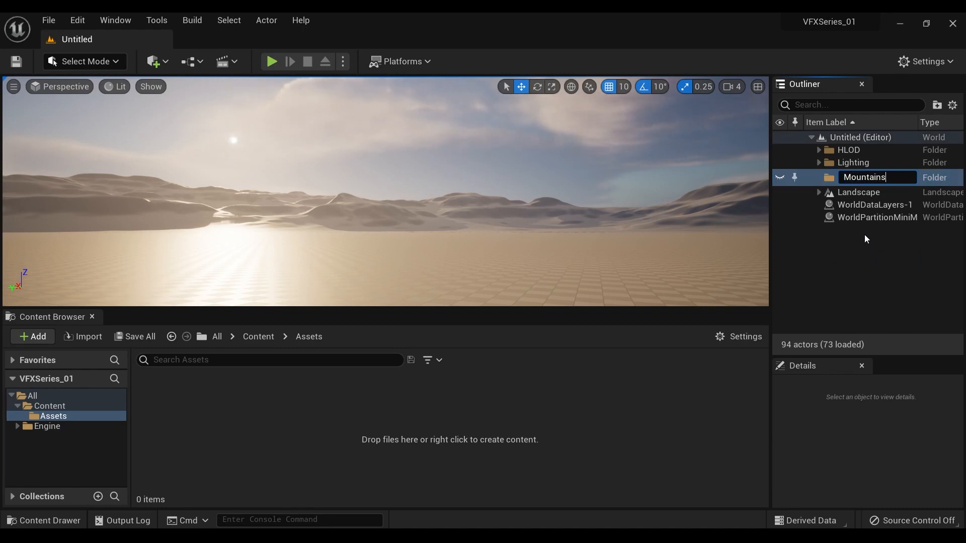
{"action": "key", "text": "Return"}
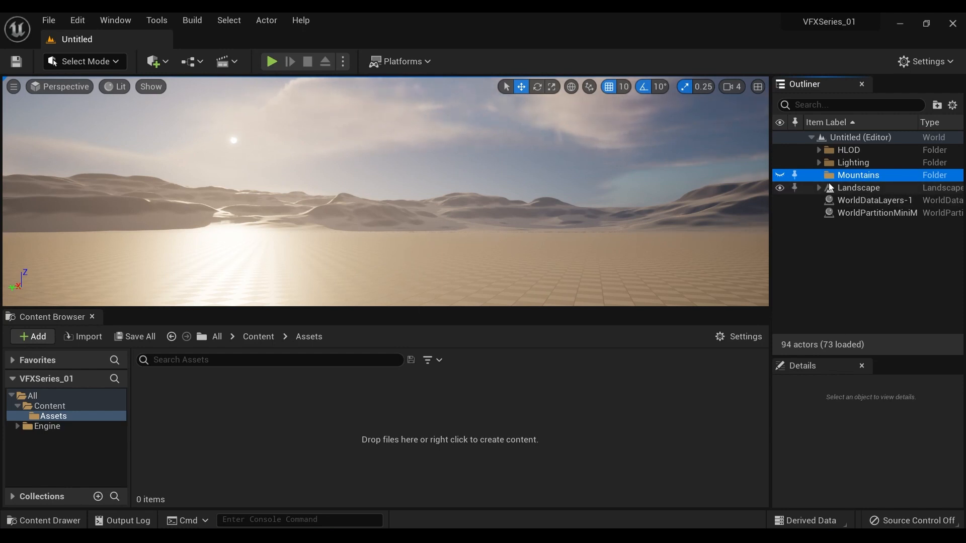
{"action": "left_click_drag", "start_coordinate": [850, 191], "coordinate": [848, 176]}
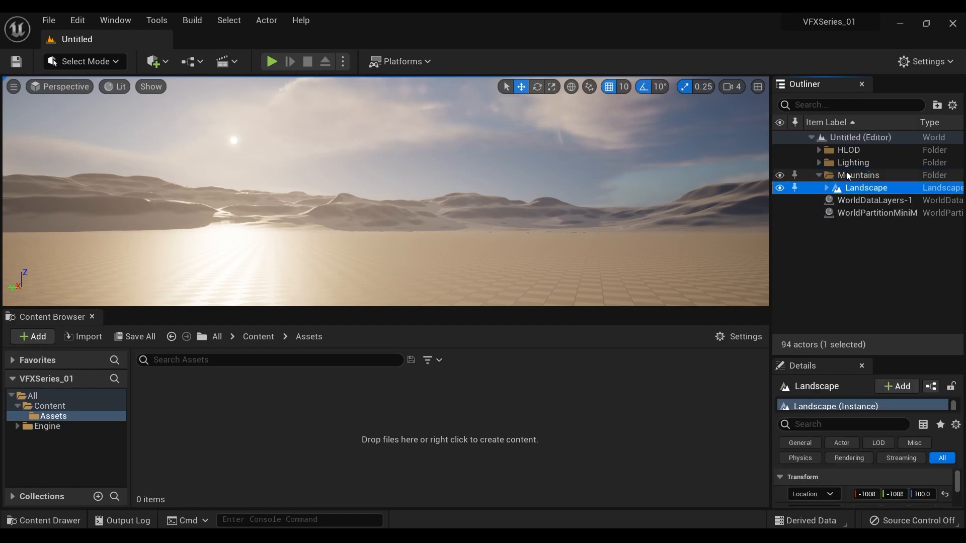
Create an Outliner folder named WorldObjects containing WorldDataLayers-1 and WorldPartitionMiniMap, and collapse it.
{"action": "left_click", "coordinate": [853, 200]}
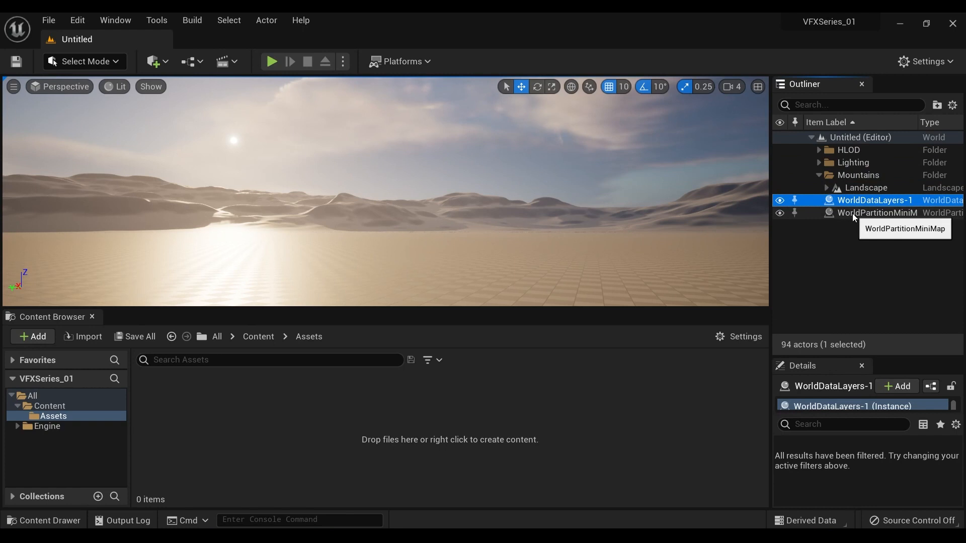
{"action": "left_click", "coordinate": [853, 213], "text": "ctrl"}
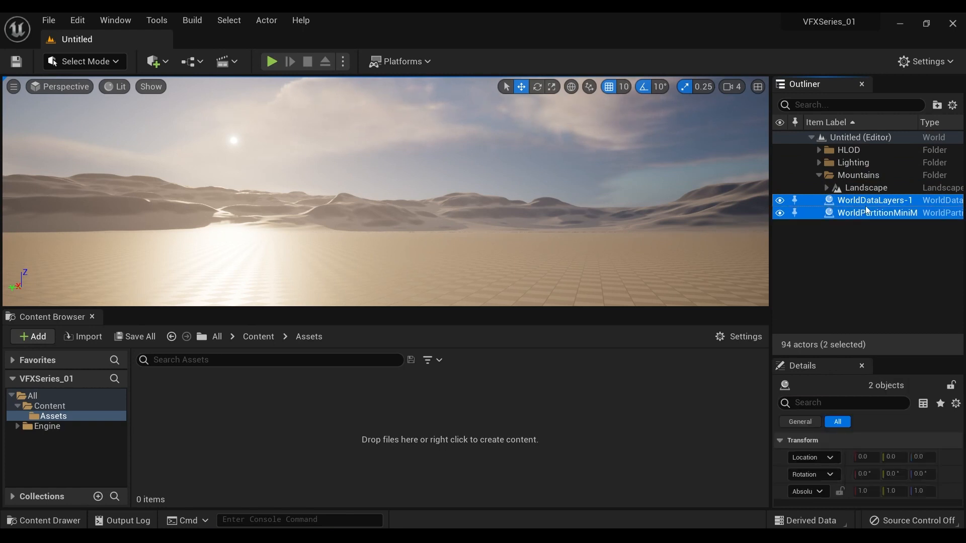
{"action": "right_click", "coordinate": [869, 210]}
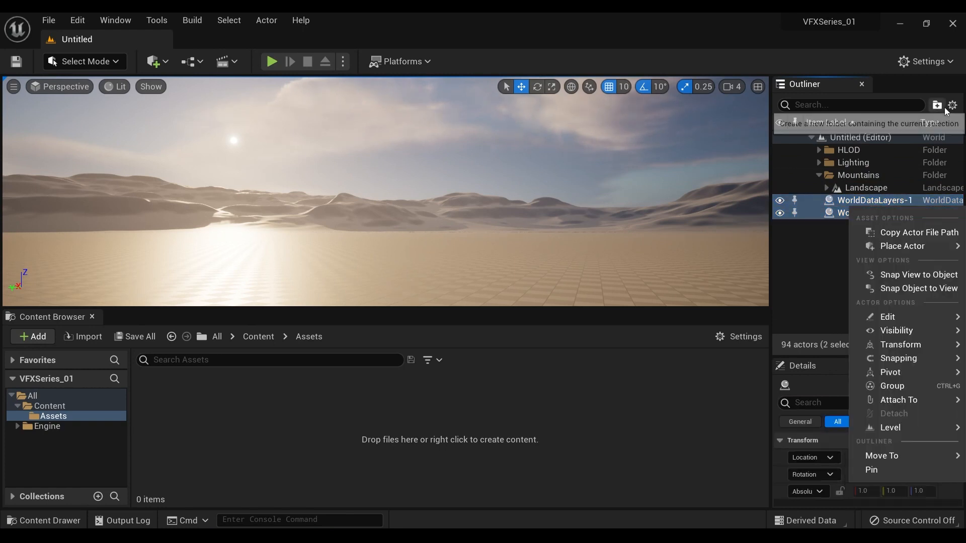
{"action": "left_click", "coordinate": [938, 92]}
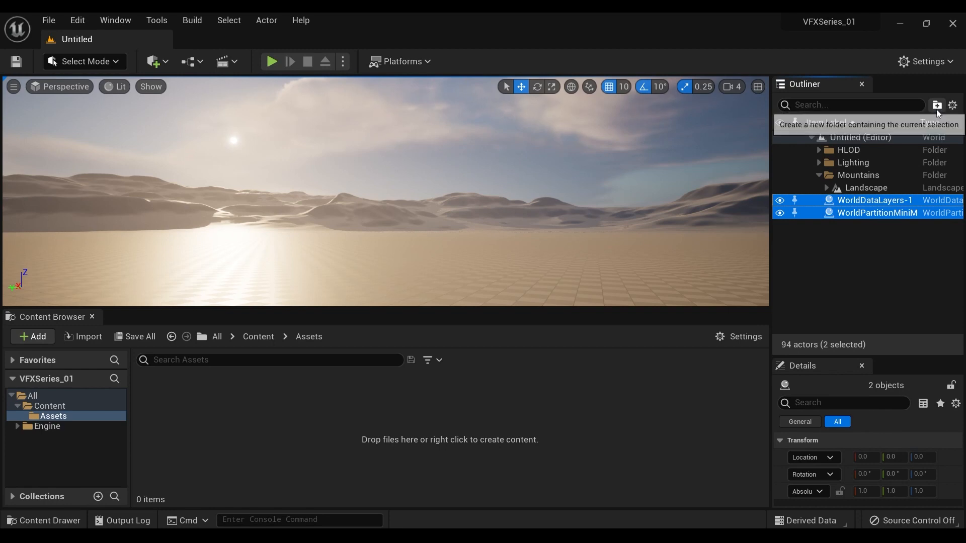
{"action": "left_click", "coordinate": [938, 107]}
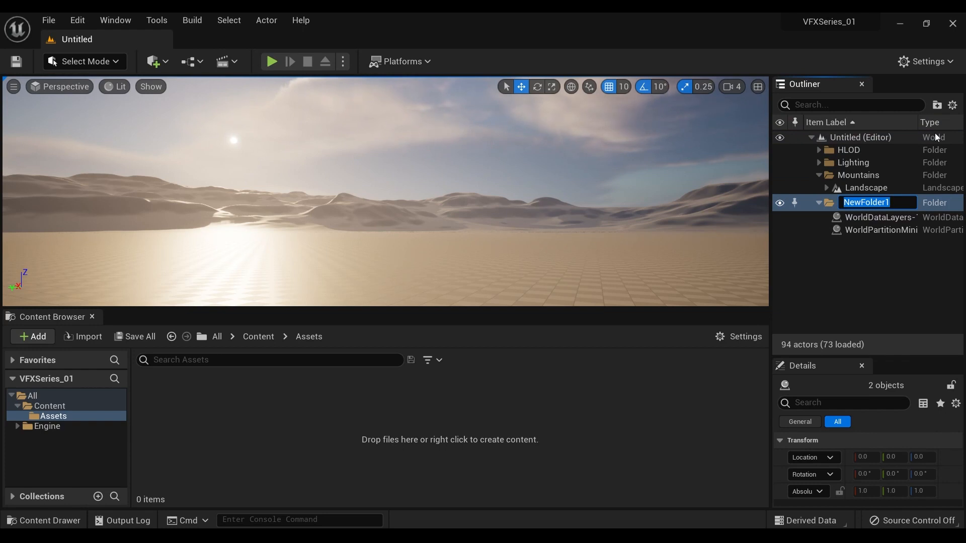
{"action": "type", "text": "WorldOb"}
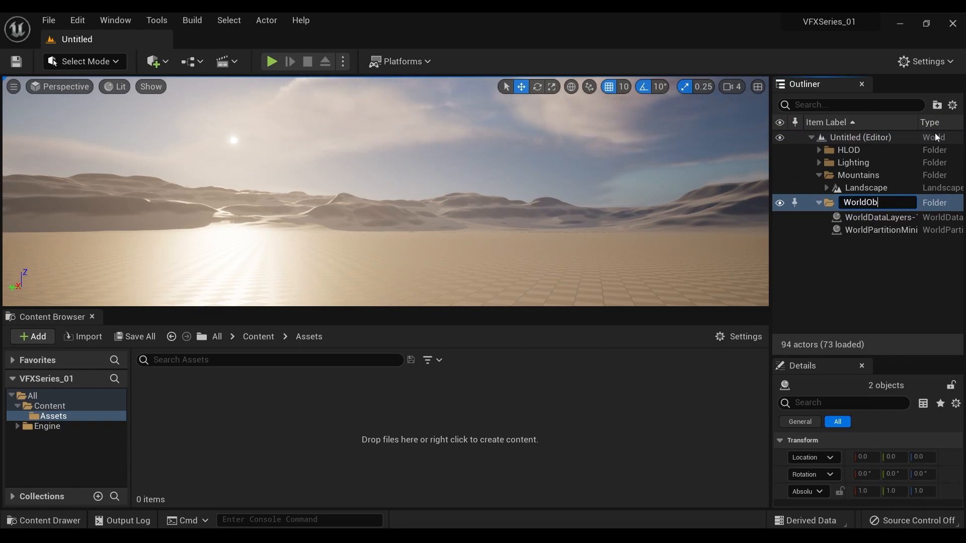
{"action": "type", "text": "jects"}
{"action": "key", "text": "Return"}
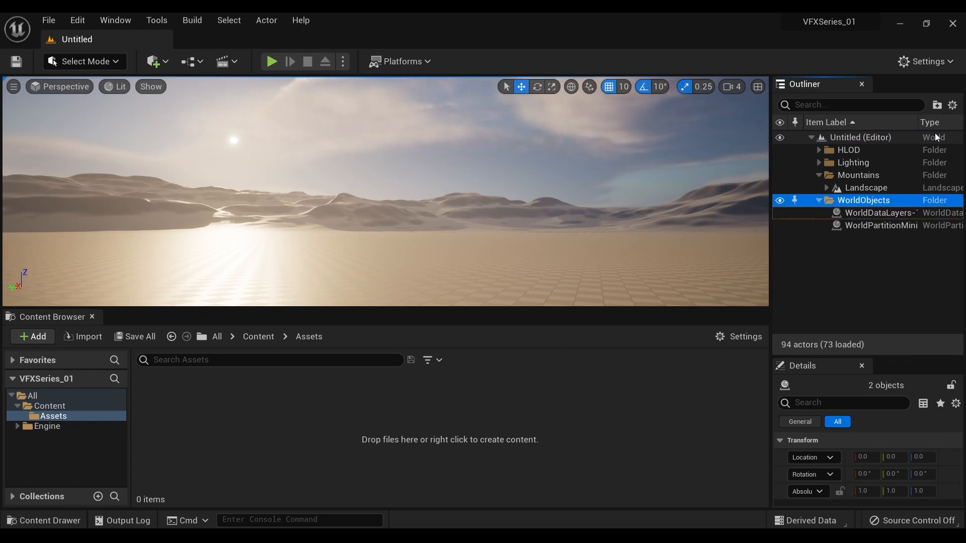
{"action": "left_click", "coordinate": [819, 200]}
{"action": "key", "text": "Escape"}
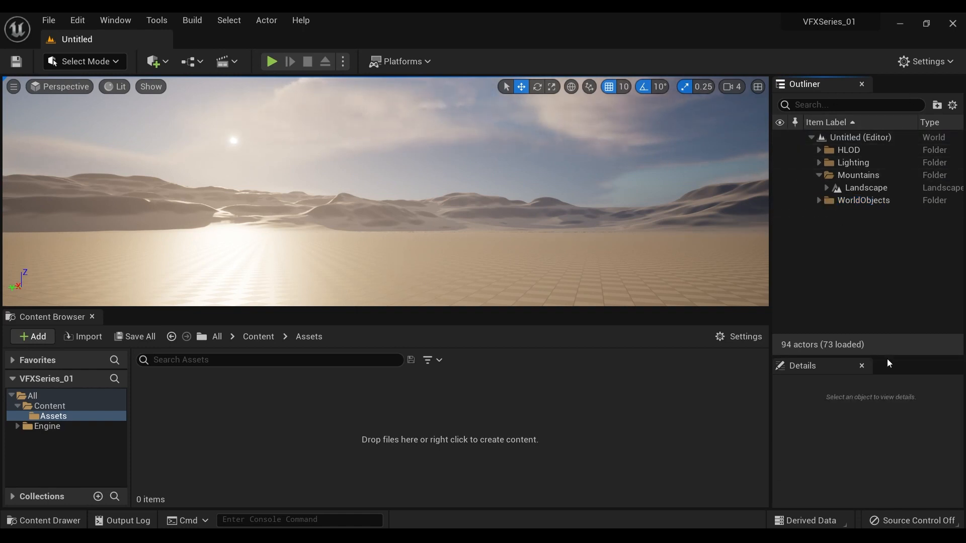
Select the DirectionalLight in the Lighting folder and enlarge the Details area to show its properties.
{"action": "left_click_drag", "start_coordinate": [894, 358], "coordinate": [901, 289]}
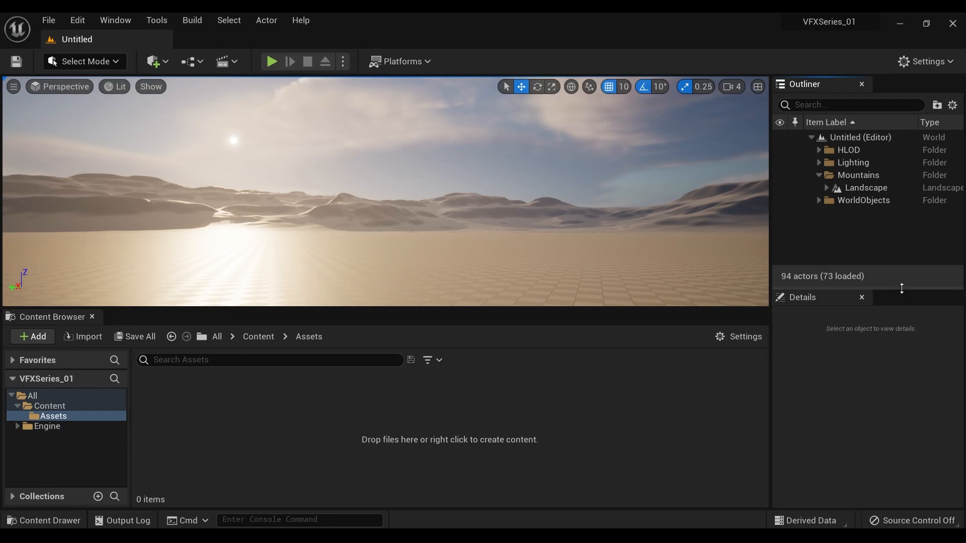
{"action": "left_click", "coordinate": [823, 164]}
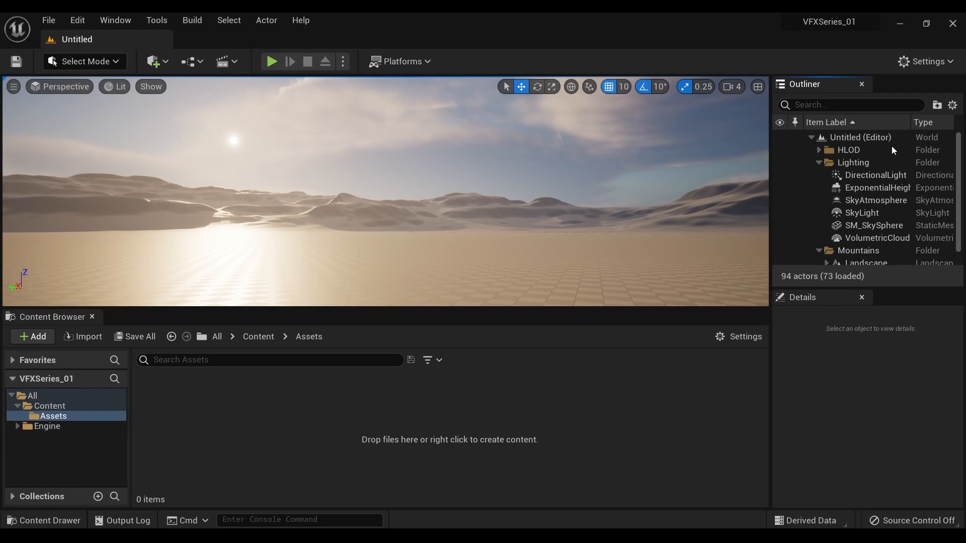
{"action": "left_click", "coordinate": [884, 178]}
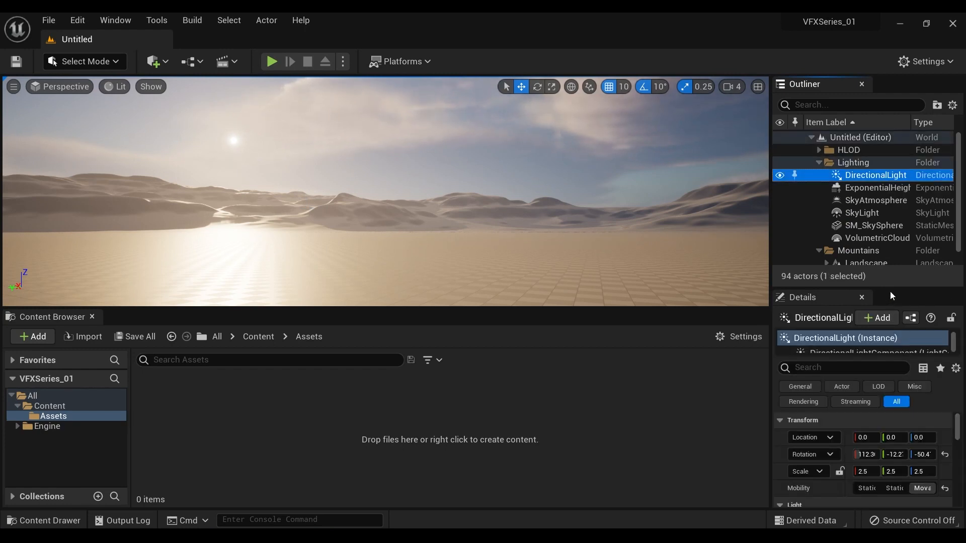
{"action": "left_click_drag", "start_coordinate": [892, 296], "coordinate": [900, 190]}
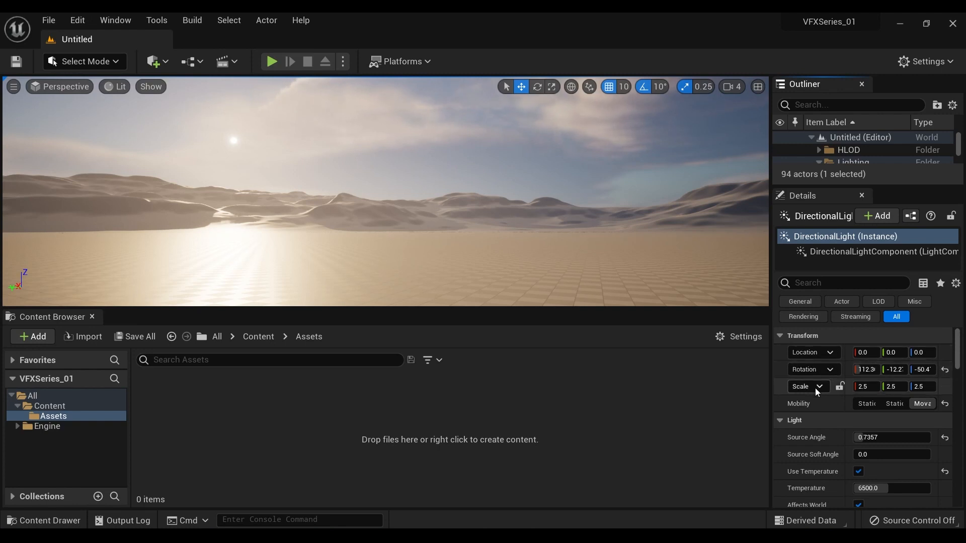
Raise the directional light's intensity to about 12.6 lux, keeping its mobility at Movable.
{"action": "left_click", "coordinate": [866, 403]}
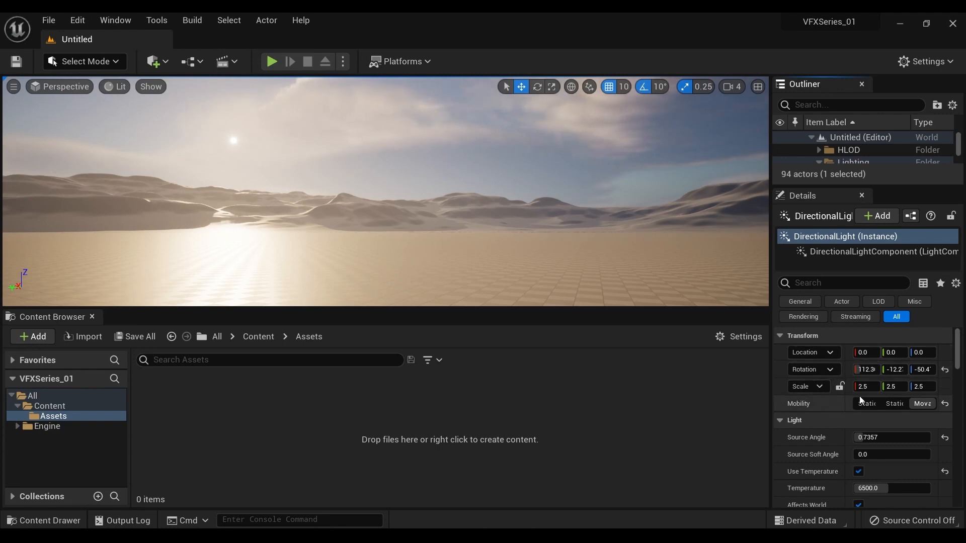
{"action": "left_click", "coordinate": [921, 404]}
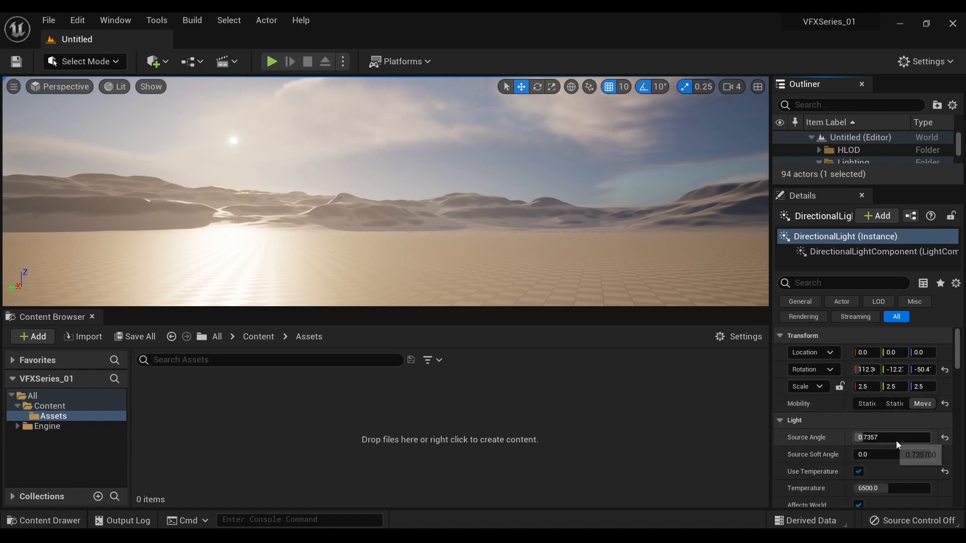
{"action": "scroll", "coordinate": [896, 438], "scroll_direction": "down", "scroll_amount": 4}
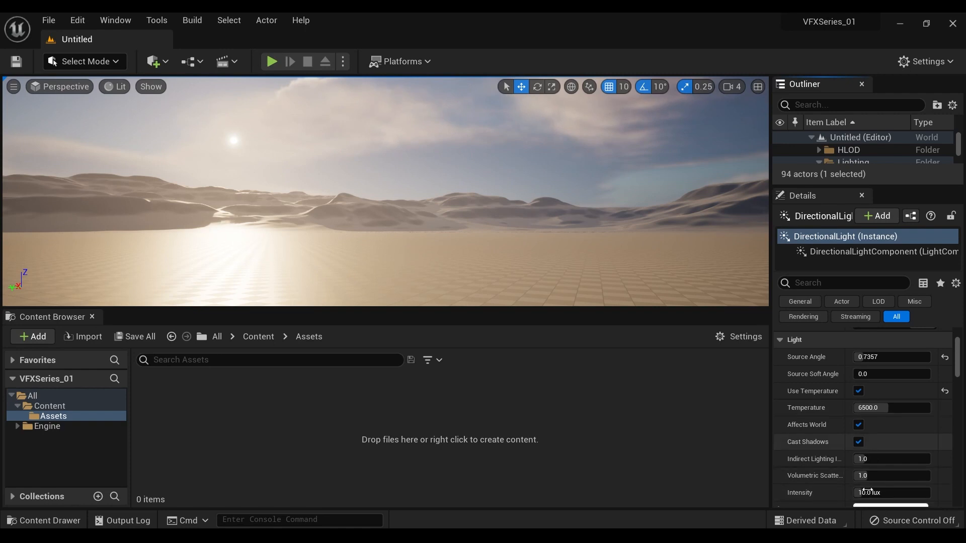
{"action": "mouse_move", "coordinate": [866, 491]}
{"action": "left_mouse_down"}
{"action": "mouse_move", "coordinate": [900, 492]}
{"action": "mouse_move", "coordinate": [865, 492]}
{"action": "left_mouse_up"}
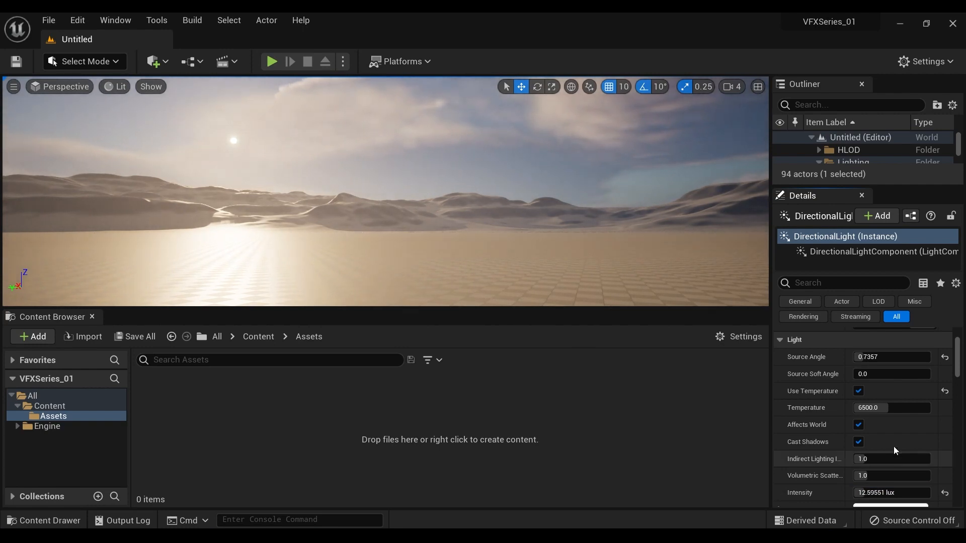
Try switching the directional light's Cast Shadows and Affects World options off and back on.
{"action": "scroll", "coordinate": [870, 446], "scroll_direction": "down", "scroll_amount": 1}
{"action": "left_click", "coordinate": [859, 423]}
{"action": "left_click", "coordinate": [859, 425]}
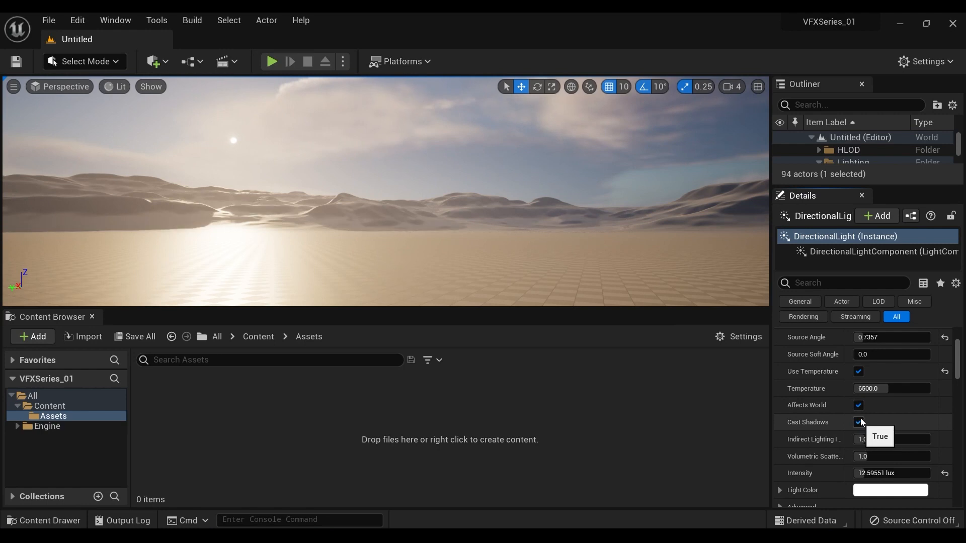
{"action": "left_click", "coordinate": [863, 406]}
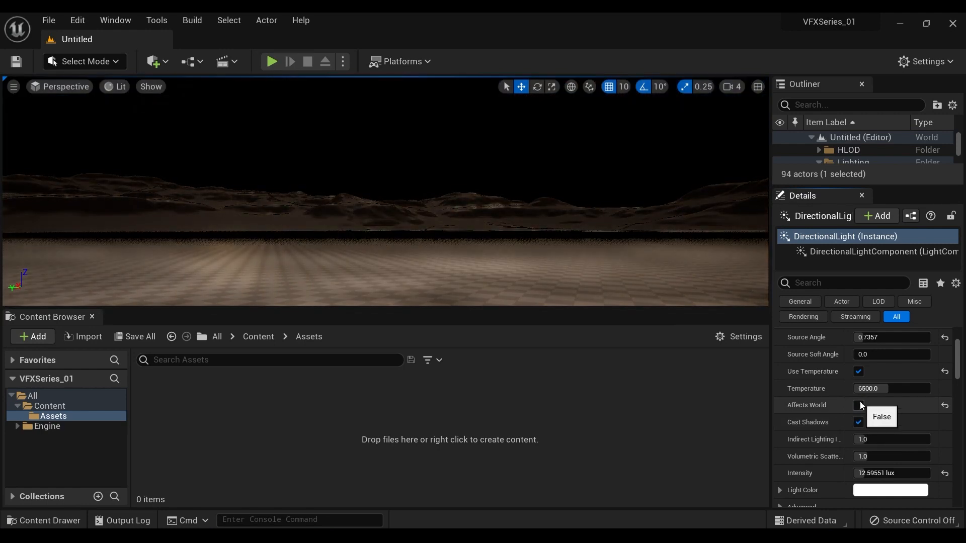
{"action": "left_click", "coordinate": [859, 404]}
Look through the directional light's Light, Rendering and Lightmass properties, and make the Outliner taller again.
{"action": "scroll", "coordinate": [870, 428], "scroll_direction": "up", "scroll_amount": 3}
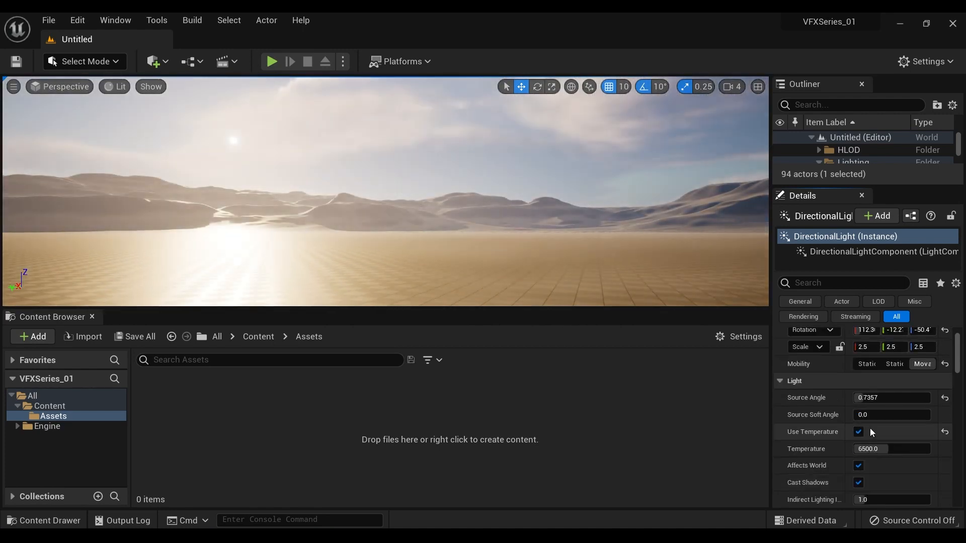
{"action": "scroll", "coordinate": [884, 422], "scroll_direction": "down", "scroll_amount": 7}
{"action": "scroll", "coordinate": [881, 421], "scroll_direction": "down", "scroll_amount": 3}
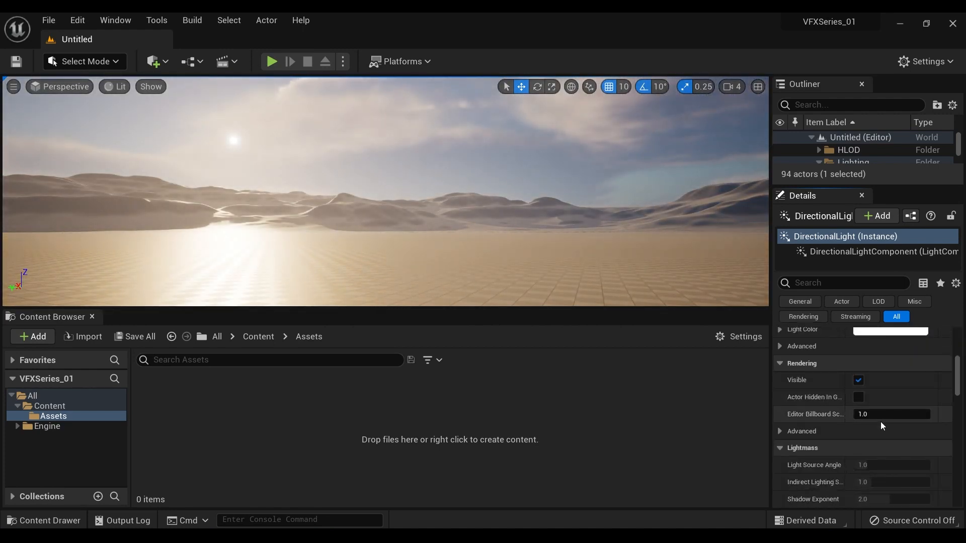
{"action": "scroll", "coordinate": [881, 422], "scroll_direction": "up", "scroll_amount": 3}
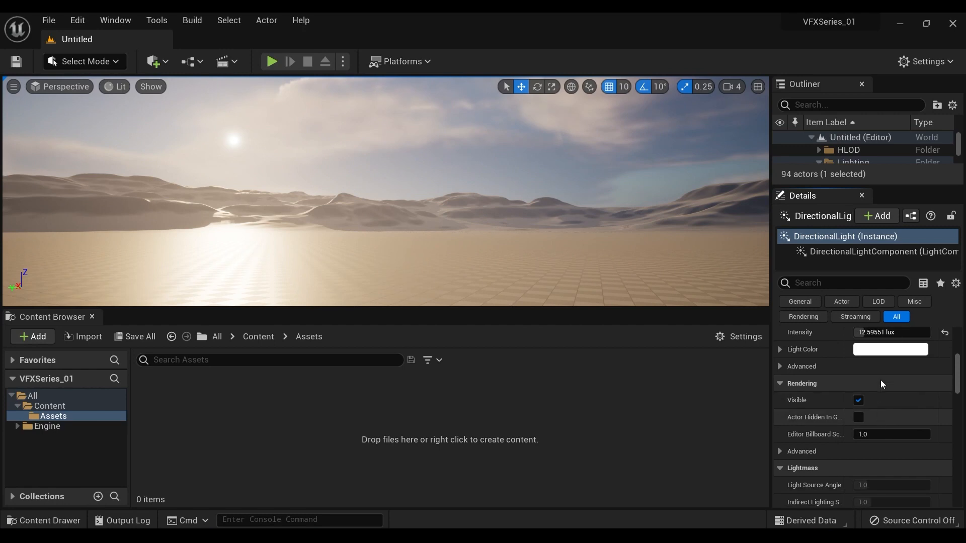
{"action": "left_click_drag", "start_coordinate": [892, 186], "coordinate": [880, 308]}
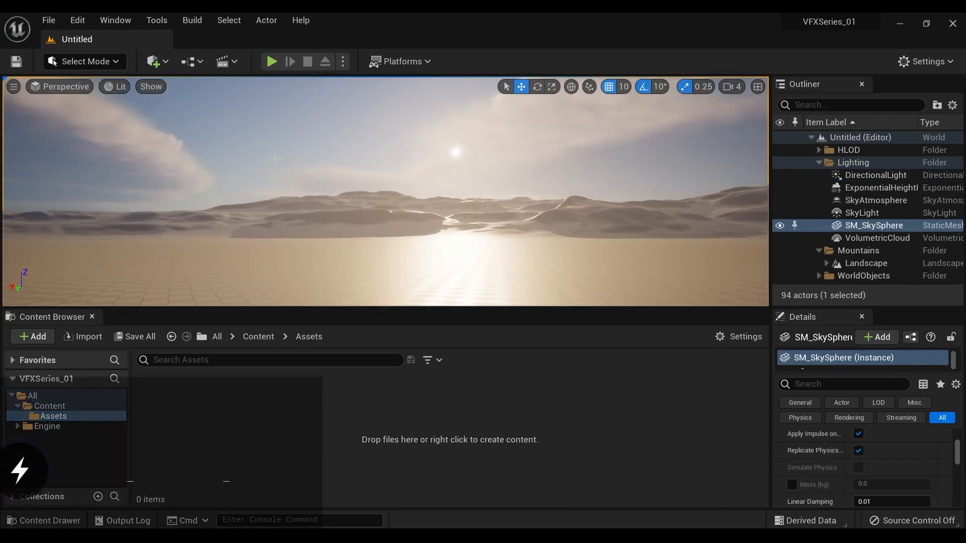
Make the level viewport taller and look around the landscape from the current camera position.
{"action": "right_click_drag", "start_coordinate": [418, 163], "coordinate": [496, 170]}
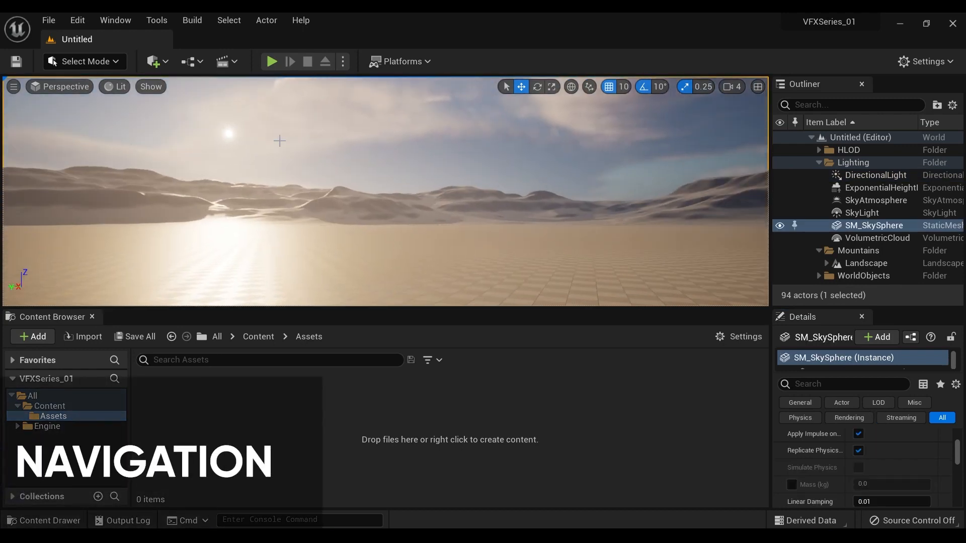
{"action": "left_click_drag", "start_coordinate": [292, 308], "coordinate": [291, 381]}
{"action": "right_click_drag", "start_coordinate": [499, 188], "coordinate": [835, 209]}
{"action": "right_click_drag", "start_coordinate": [594, 163], "coordinate": [537, 155]}
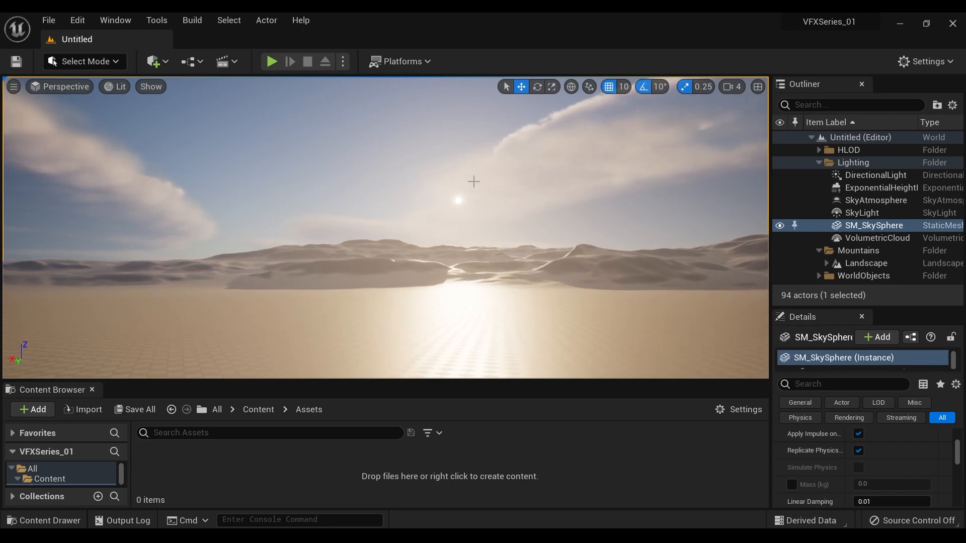
{"action": "right_click_drag", "start_coordinate": [473, 182], "coordinate": [508, 211]}
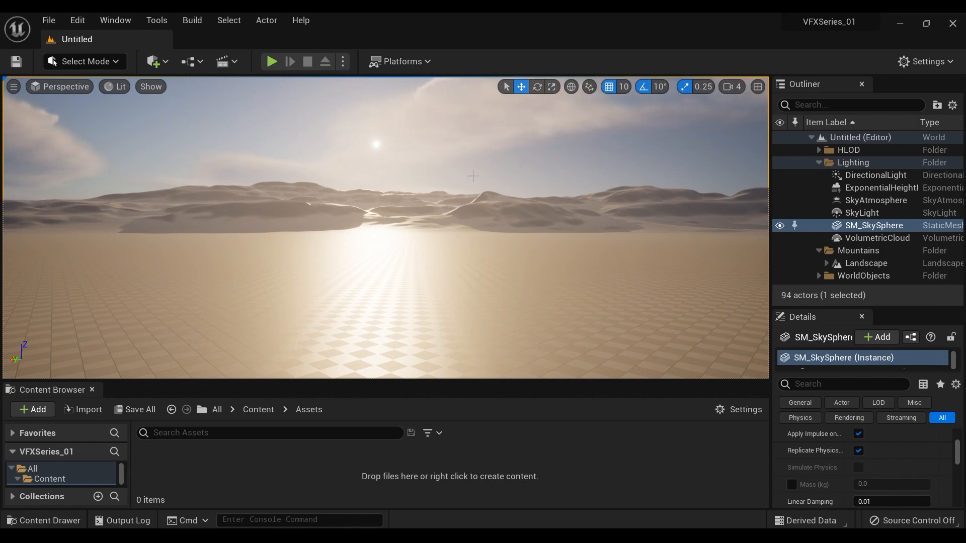
Fly the viewport camera forward, sideways and backward over the landscape.
{"action": "mouse_move", "coordinate": [474, 183]}
{"action": "right_mouse_down"}
{"action": "mouse_move", "coordinate": [372, 174]}
{"action": "mouse_move", "coordinate": [476, 171]}
{"action": "right_mouse_up"}
{"action": "key", "text": "w"}
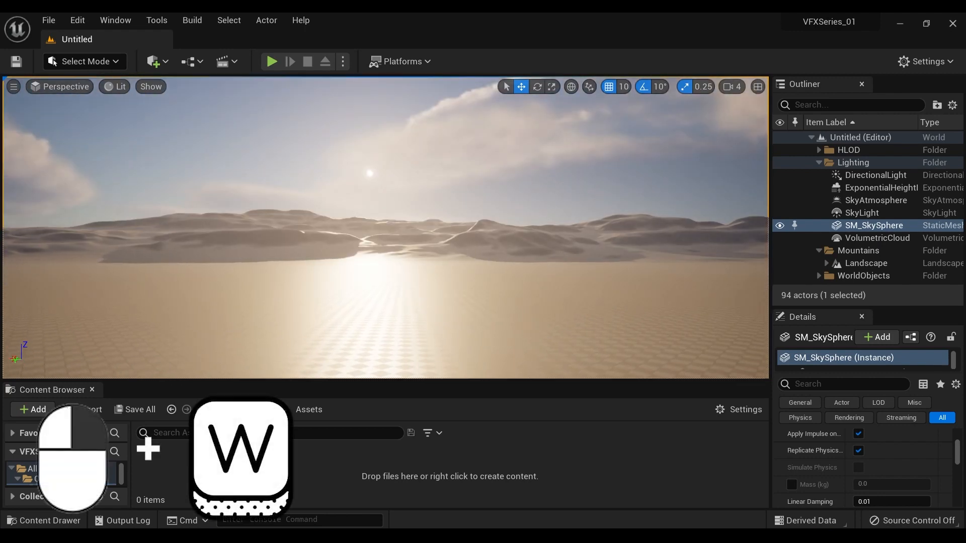
{"action": "key", "text": "d"}
{"action": "key", "text": "a"}
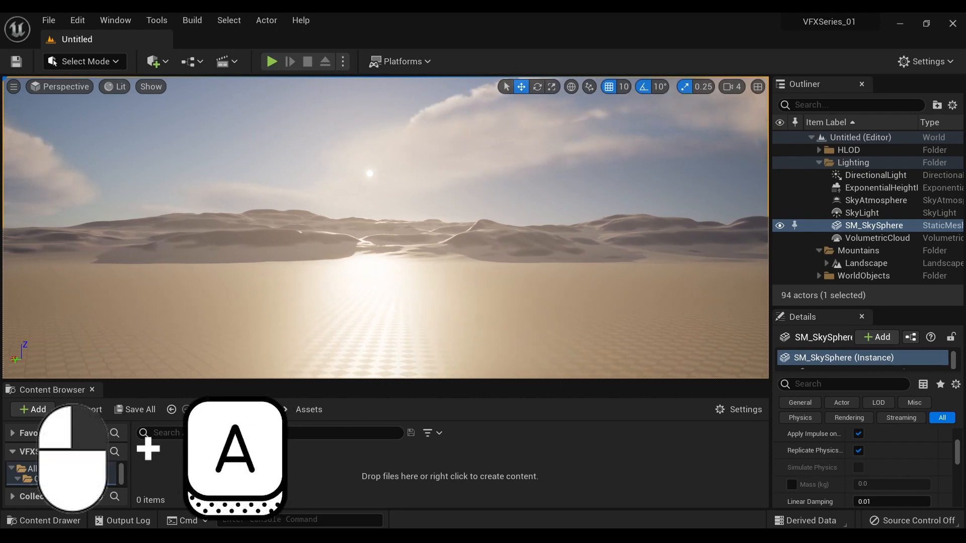
{"action": "key", "text": "s"}
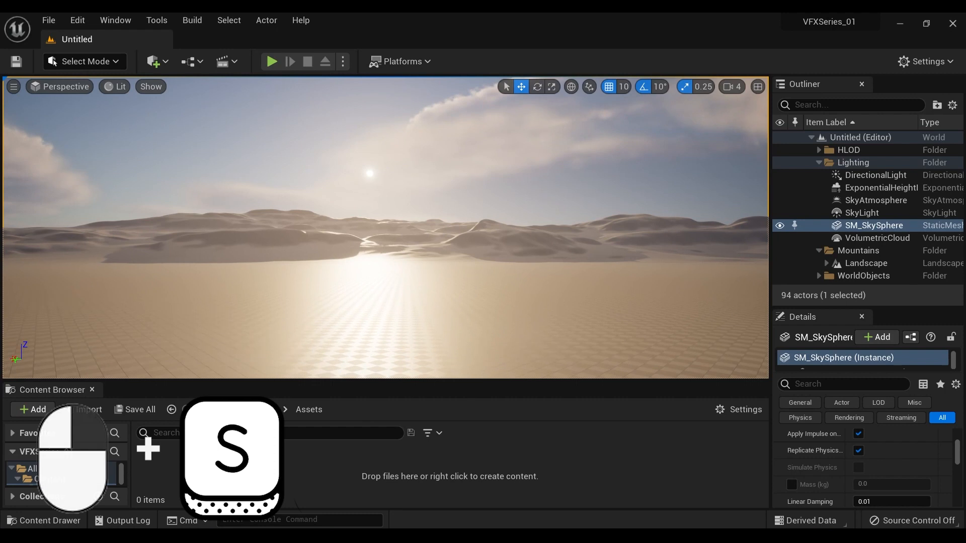
{"action": "right_click_drag", "start_coordinate": [386, 228], "coordinate": [381, 238]}
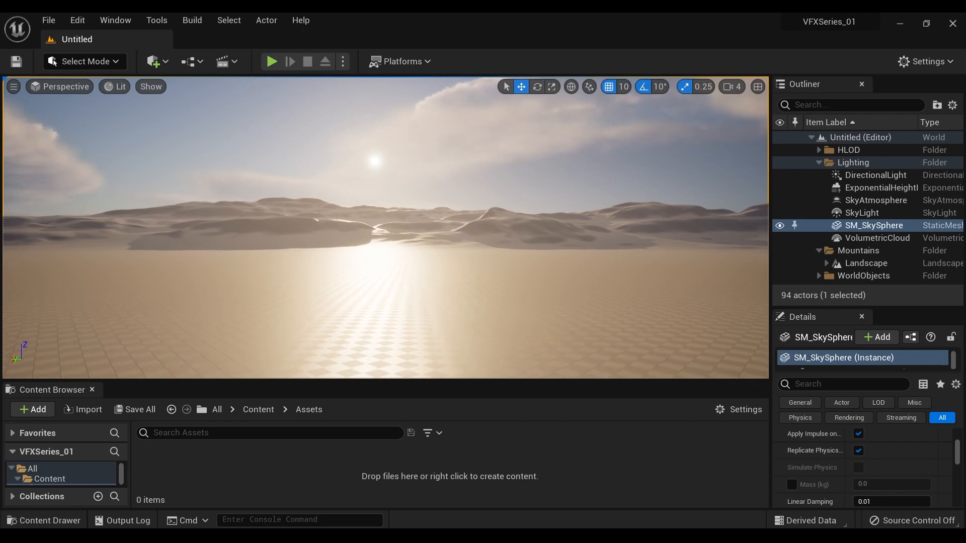
{"action": "right_click_drag", "start_coordinate": [628, 223], "coordinate": [624, 219]}
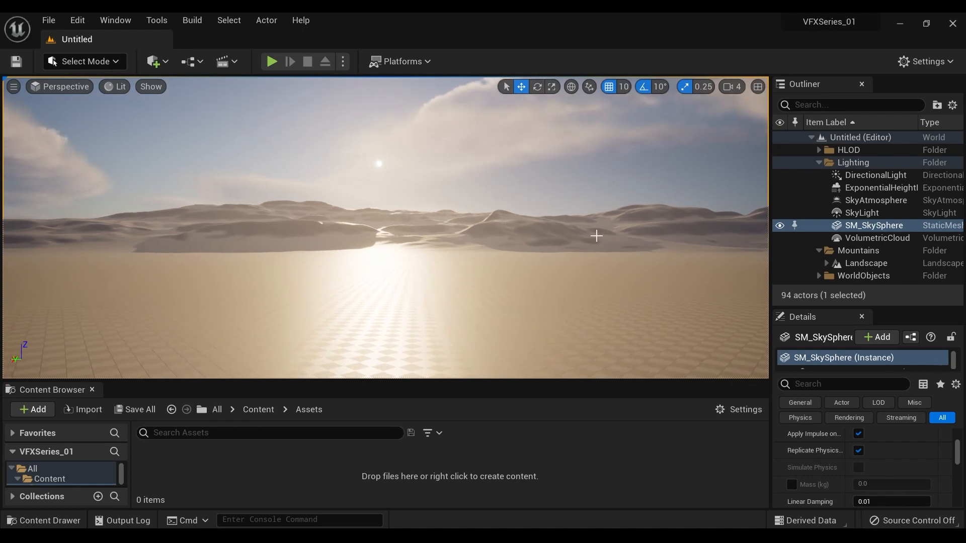
Set the viewport camera speed to 8 and fly forward over the dunes.
{"action": "left_click", "coordinate": [730, 91]}
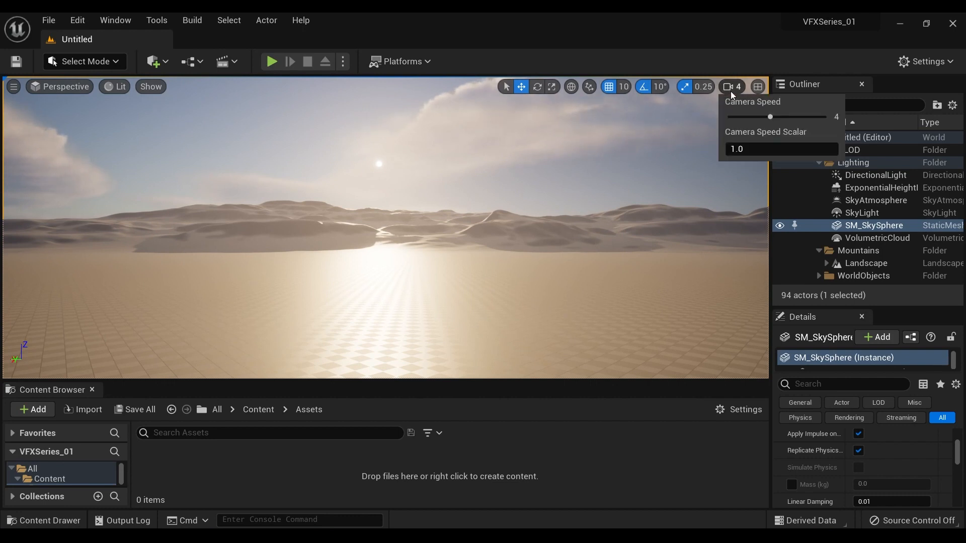
{"action": "left_click_drag", "start_coordinate": [772, 117], "coordinate": [828, 121]}
{"action": "right_click_drag", "start_coordinate": [604, 202], "coordinate": [669, 205]}
{"action": "key", "text": "w"}
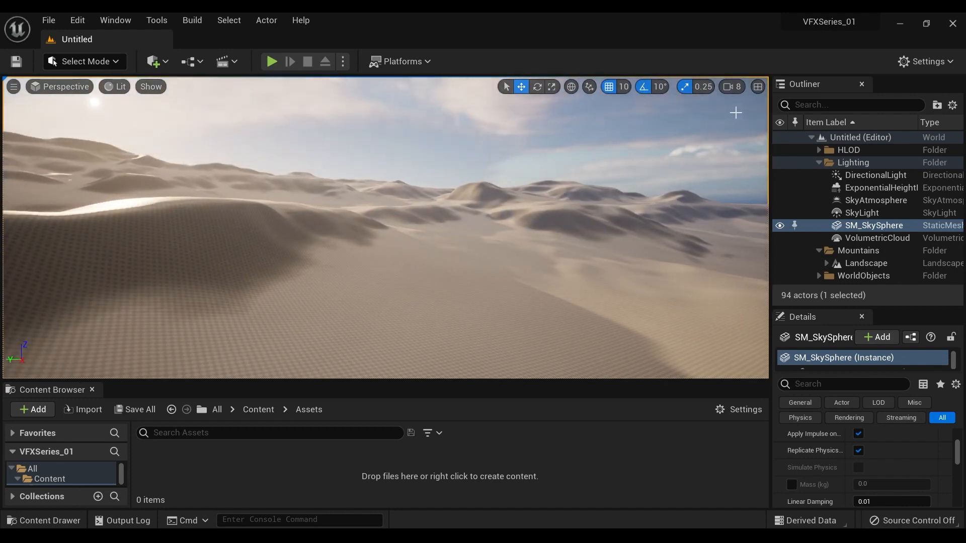
Set the viewport camera speed to 1 and try moving around the dunes slowly.
{"action": "left_click", "coordinate": [734, 86]}
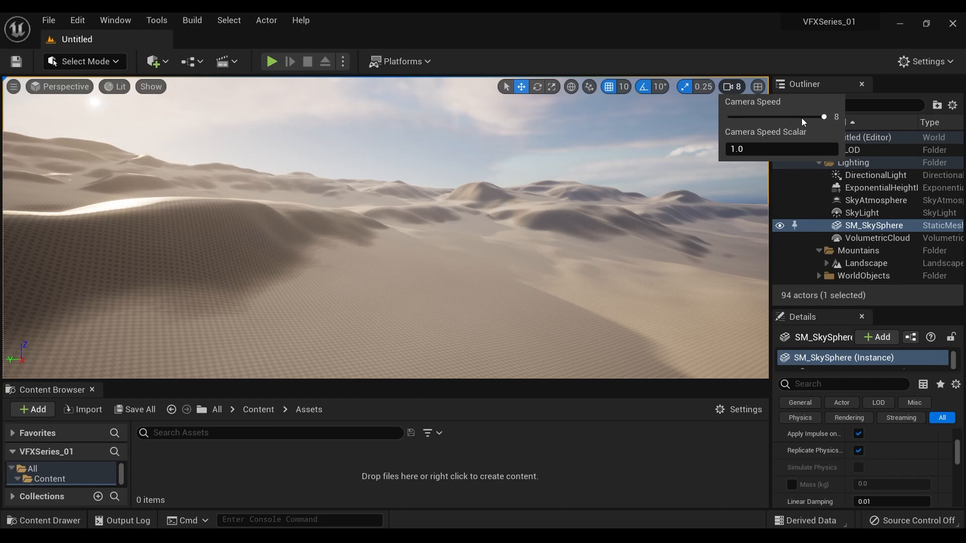
{"action": "left_click_drag", "start_coordinate": [808, 117], "coordinate": [737, 120]}
{"action": "right_click_drag", "start_coordinate": [447, 234], "coordinate": [470, 236]}
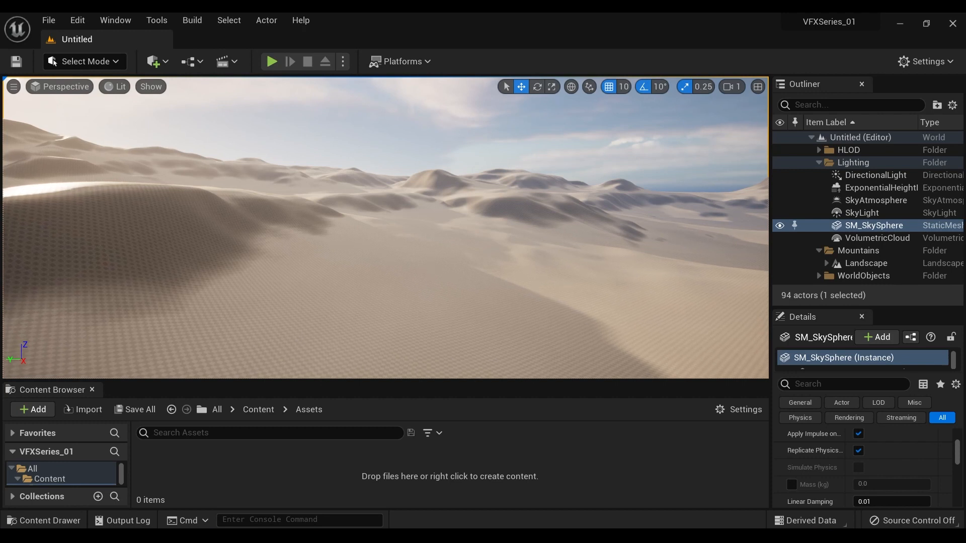
Set the viewport camera speed to 4, turn the camera around and fly over the flat ground.
{"action": "left_click", "coordinate": [732, 87]}
{"action": "mouse_move", "coordinate": [757, 122]}
{"action": "left_mouse_down"}
{"action": "mouse_move", "coordinate": [779, 122]}
{"action": "mouse_move", "coordinate": [770, 120]}
{"action": "left_mouse_up"}
{"action": "left_click", "coordinate": [706, 26]}
{"action": "right_click_drag", "start_coordinate": [468, 185], "coordinate": [767, 181]}
{"action": "key", "text": "w"}
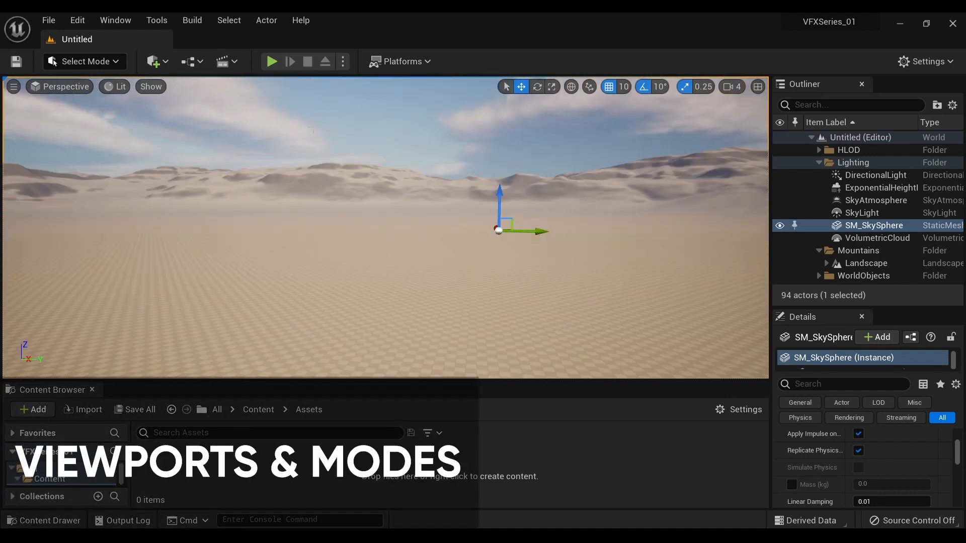
View the scene from the orthographic Top and Bottom directions, and return the viewport to Perspective.
{"action": "left_click", "coordinate": [60, 86]}
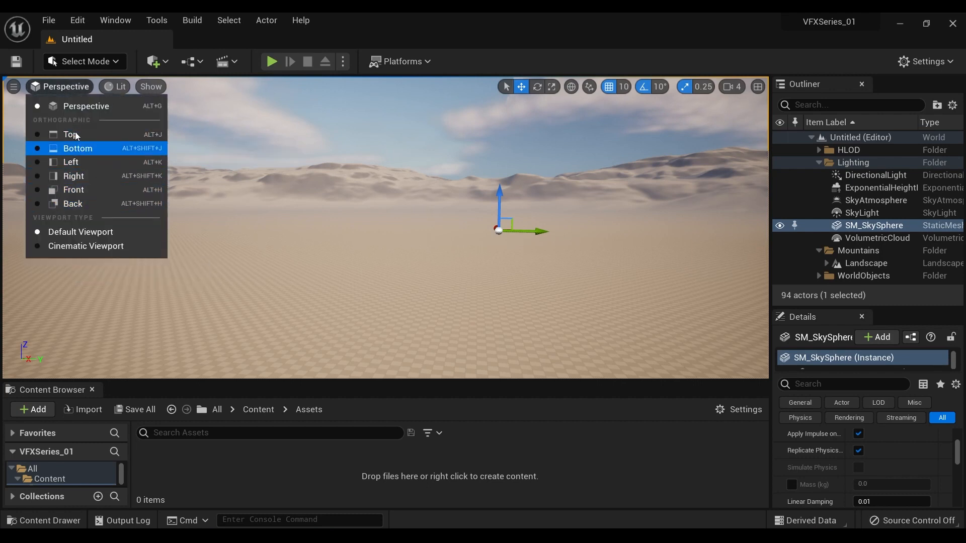
{"action": "left_click", "coordinate": [83, 134]}
{"action": "left_click", "coordinate": [58, 89]}
{"action": "left_click", "coordinate": [77, 147]}
{"action": "left_click", "coordinate": [59, 91]}
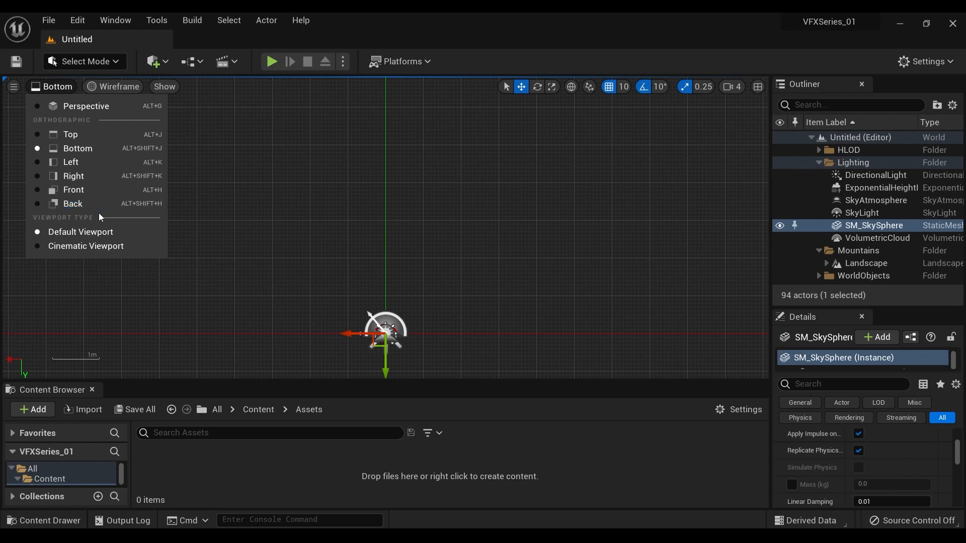
{"action": "left_click", "coordinate": [105, 109]}
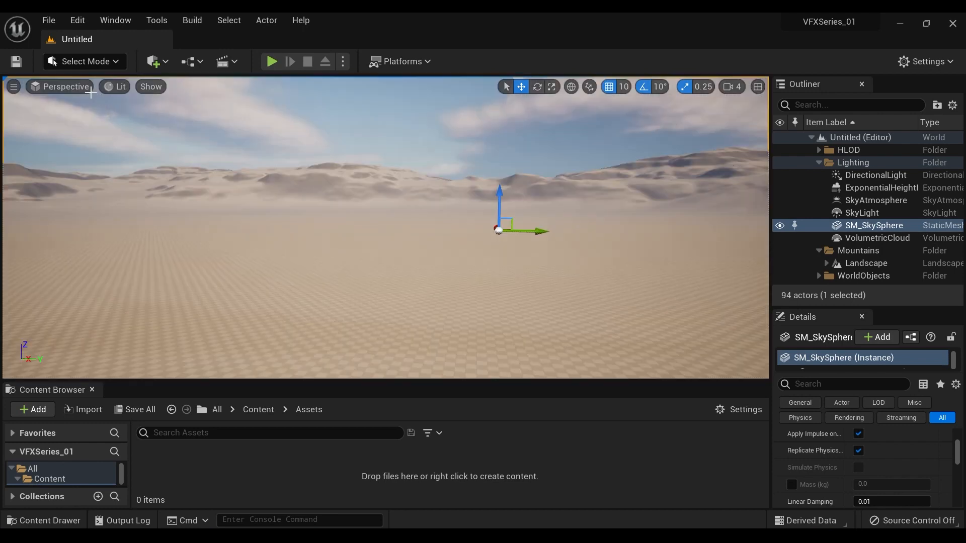
Display the perspective viewport in the Unlit view mode.
{"action": "left_click", "coordinate": [115, 86]}
{"action": "left_click", "coordinate": [121, 88]}
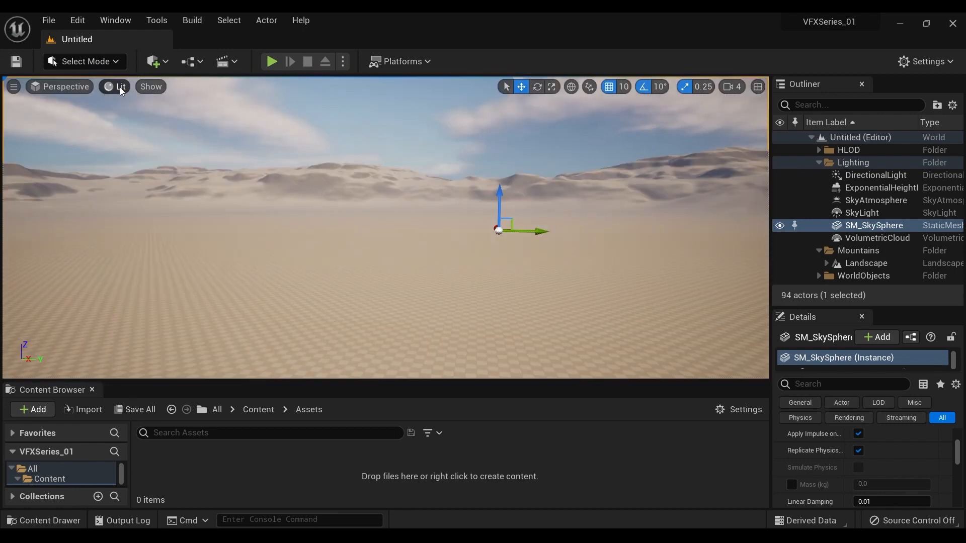
{"action": "left_click", "coordinate": [112, 91]}
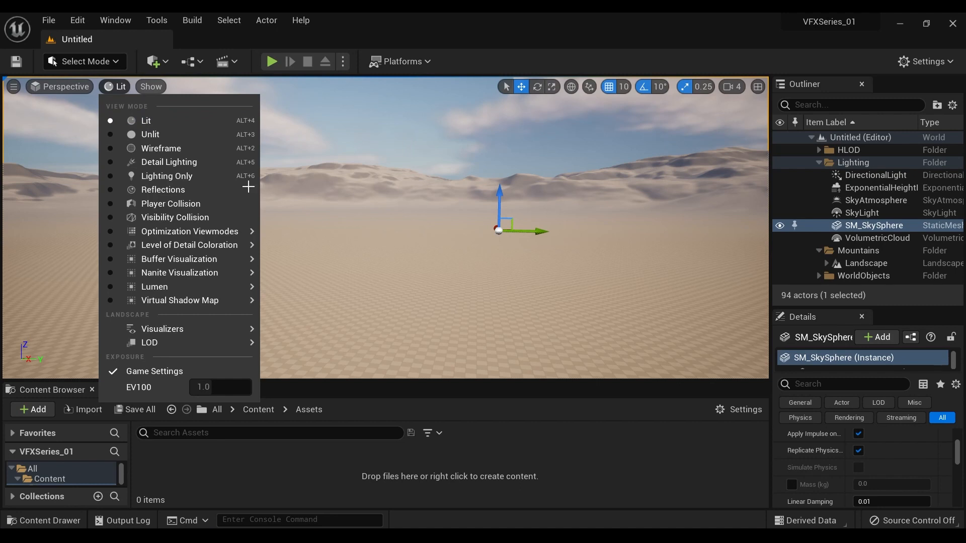
{"action": "left_click", "coordinate": [192, 137]}
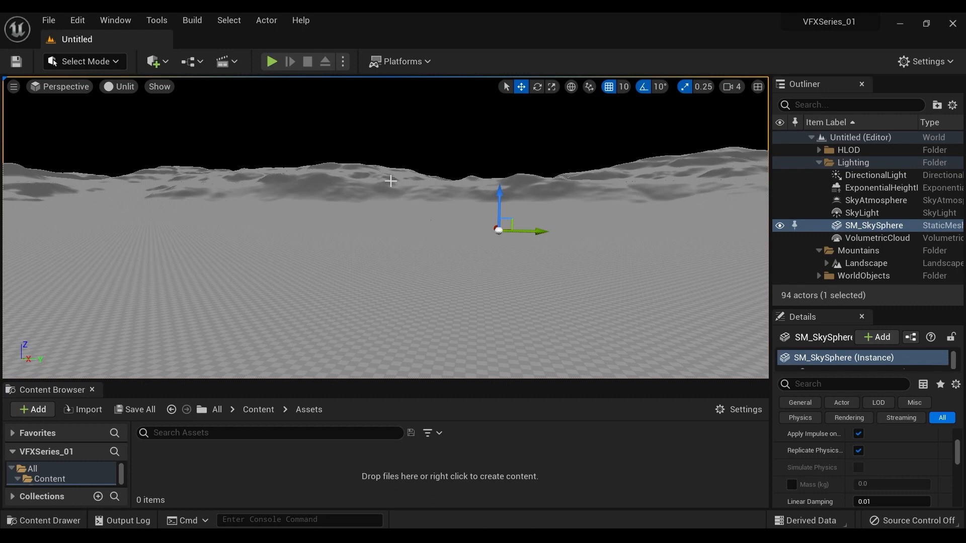
Display the scene in the Wireframe view mode and look around the landscape mesh.
{"action": "left_click", "coordinate": [125, 93]}
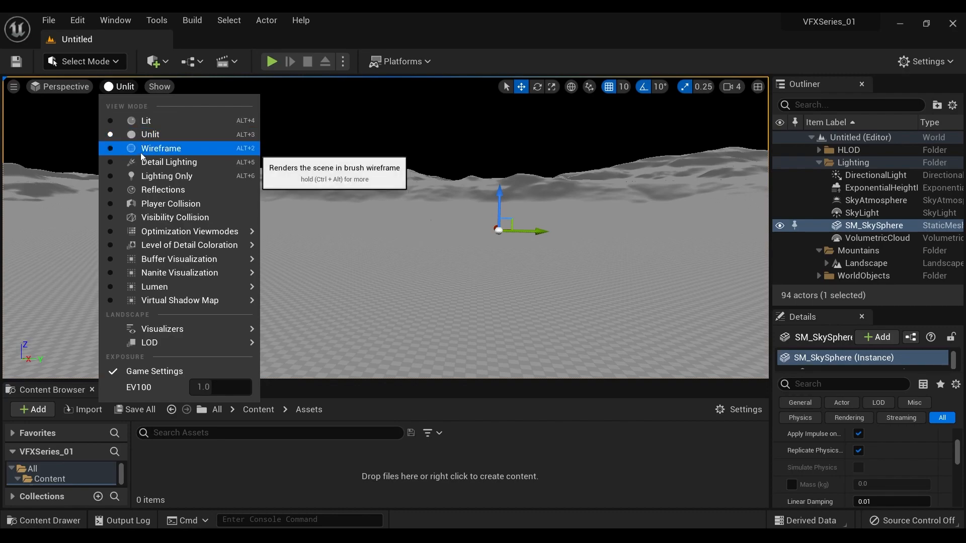
{"action": "left_click", "coordinate": [141, 152]}
{"action": "right_click_drag", "start_coordinate": [360, 212], "coordinate": [295, 217]}
Display the scene in the Detail Lighting view mode and turn the camera over the dunes.
{"action": "left_click", "coordinate": [130, 86]}
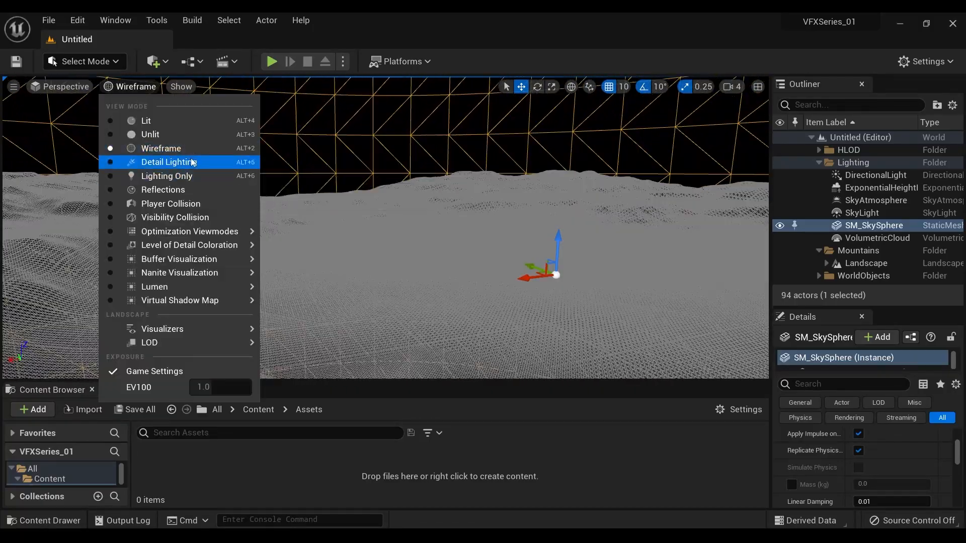
{"action": "left_click", "coordinate": [193, 162]}
{"action": "right_click_drag", "start_coordinate": [226, 192], "coordinate": [269, 206]}
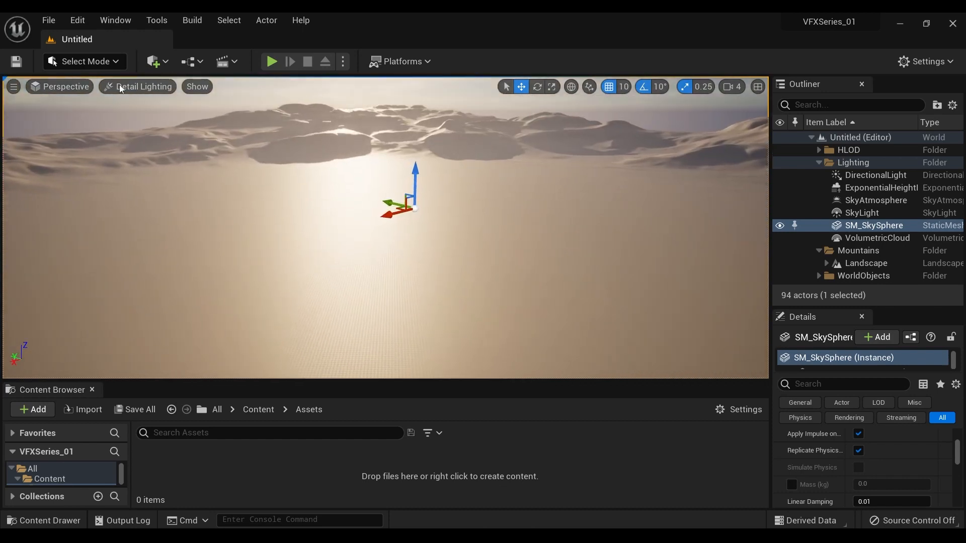
Display the scene in the Lighting Only view mode, look around, and review the Buffer Visualization and Level of Detail Coloration options.
{"action": "left_click", "coordinate": [120, 85]}
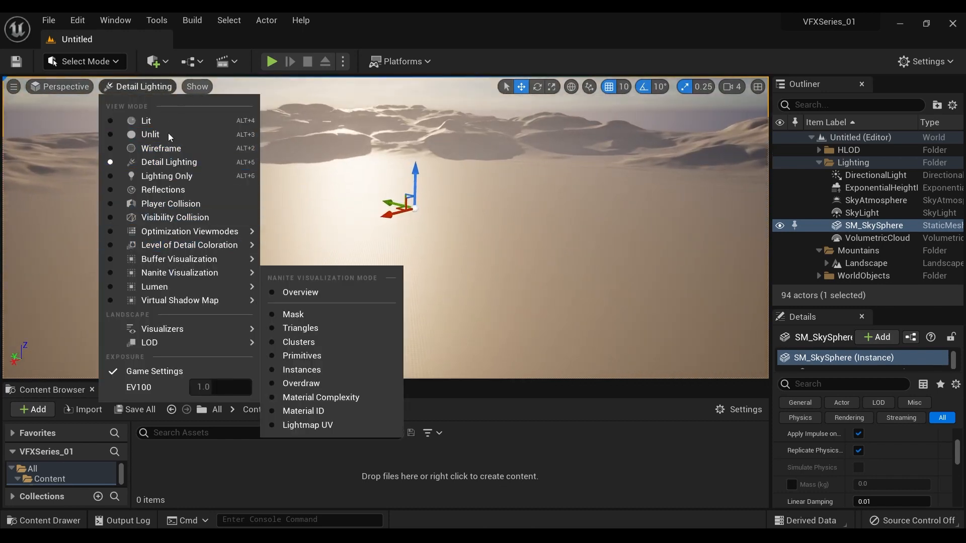
{"action": "left_click", "coordinate": [163, 177]}
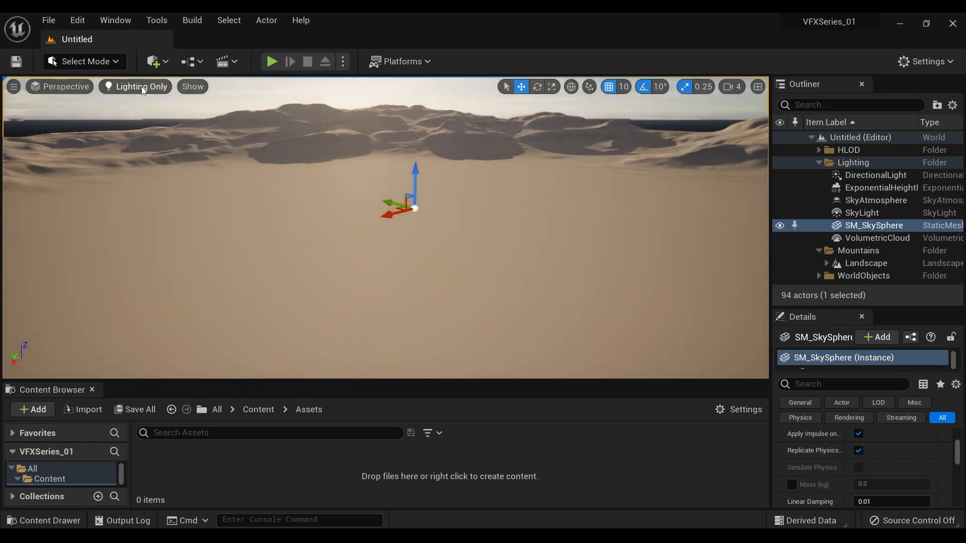
{"action": "left_click", "coordinate": [143, 89]}
{"action": "left_click", "coordinate": [163, 177]}
{"action": "right_click_drag", "start_coordinate": [386, 227], "coordinate": [324, 212]}
{"action": "left_click", "coordinate": [146, 92]}
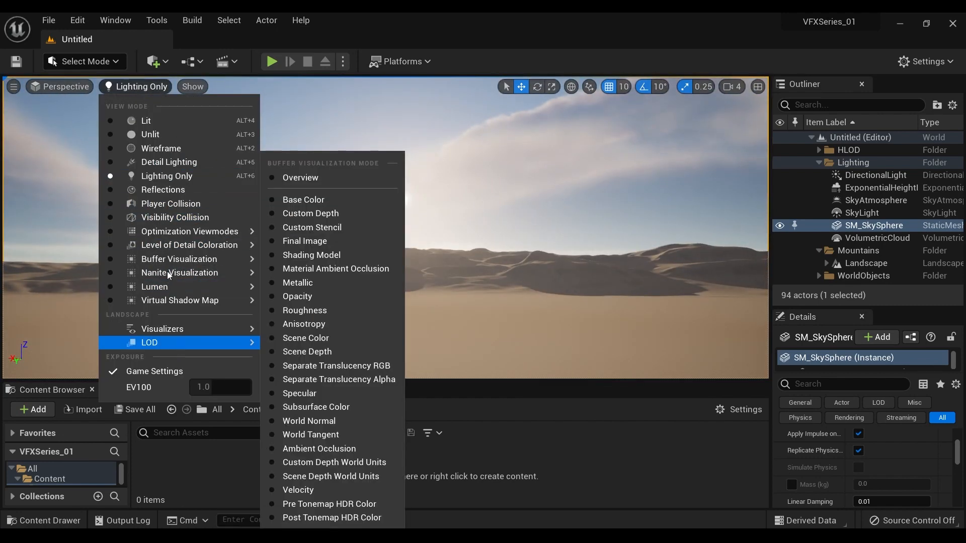
{"action": "mouse_move", "coordinate": [191, 245]}
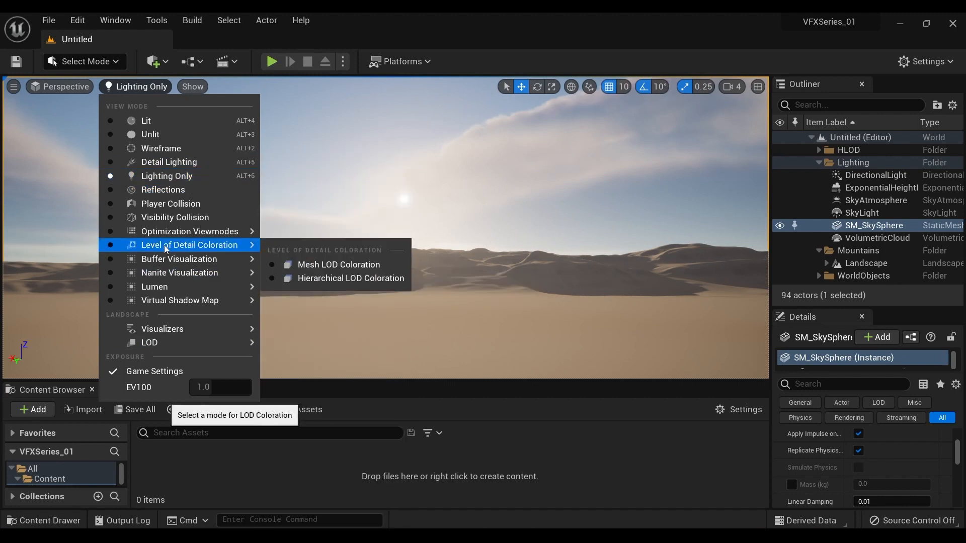
Turn off the Fog show flag in the viewport.
{"action": "left_click", "coordinate": [203, 90]}
{"action": "left_click", "coordinate": [204, 89]}
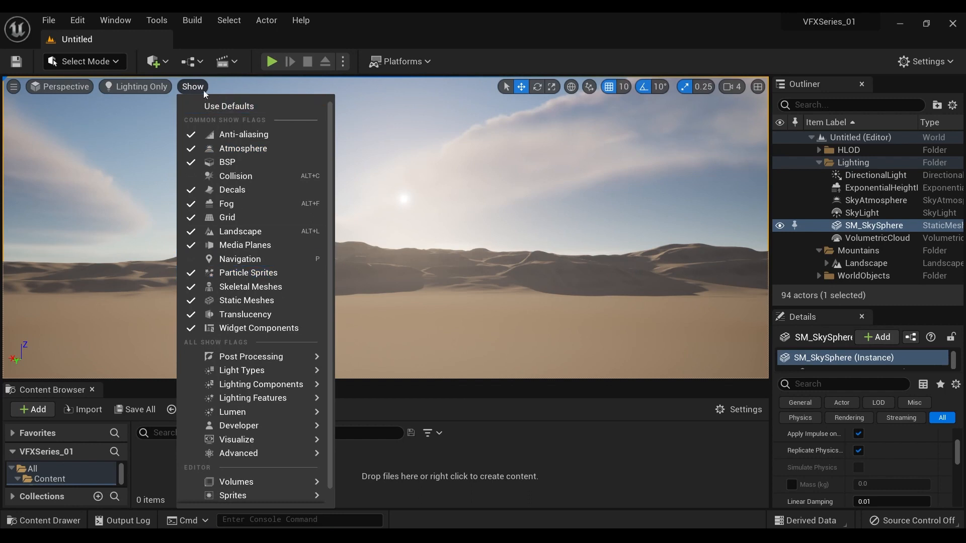
{"action": "scroll", "coordinate": [250, 234], "scroll_direction": "down", "scroll_amount": 1}
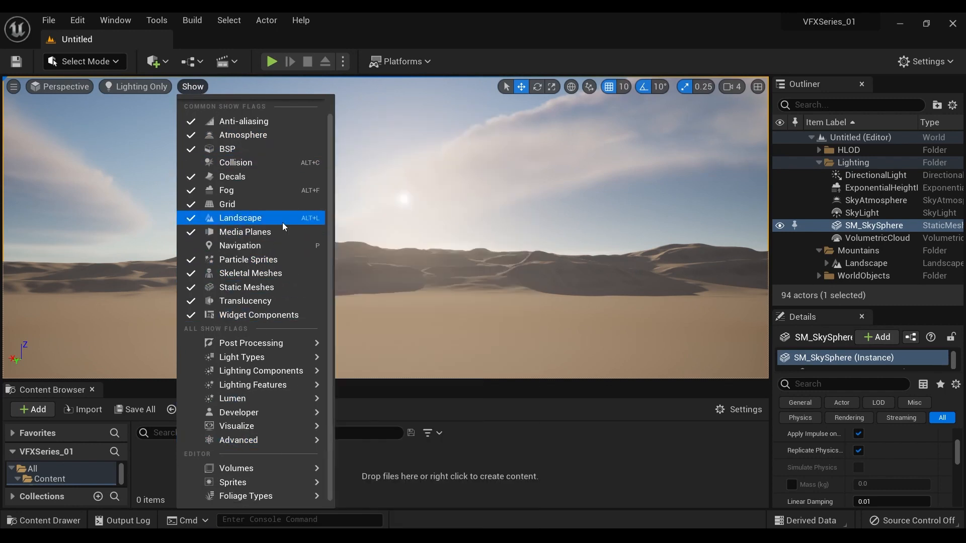
{"action": "left_click", "coordinate": [267, 195]}
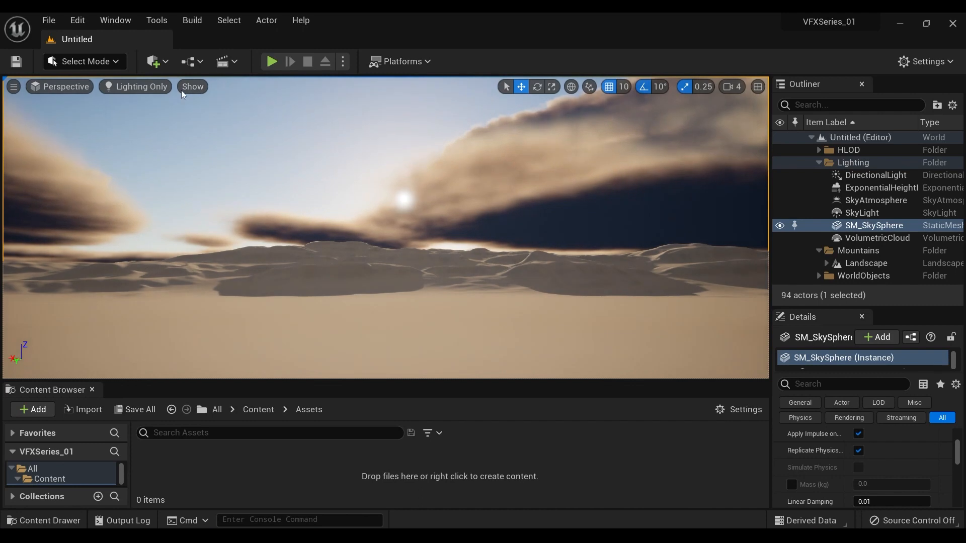
Turn the Fog show flag back on and look around the desert scene.
{"action": "left_click", "coordinate": [190, 87]}
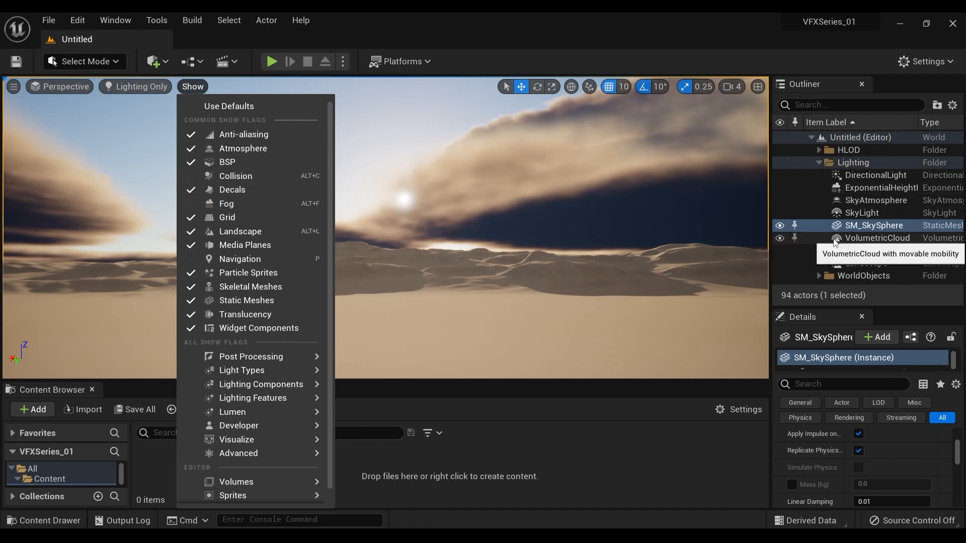
{"action": "left_click", "coordinate": [266, 205]}
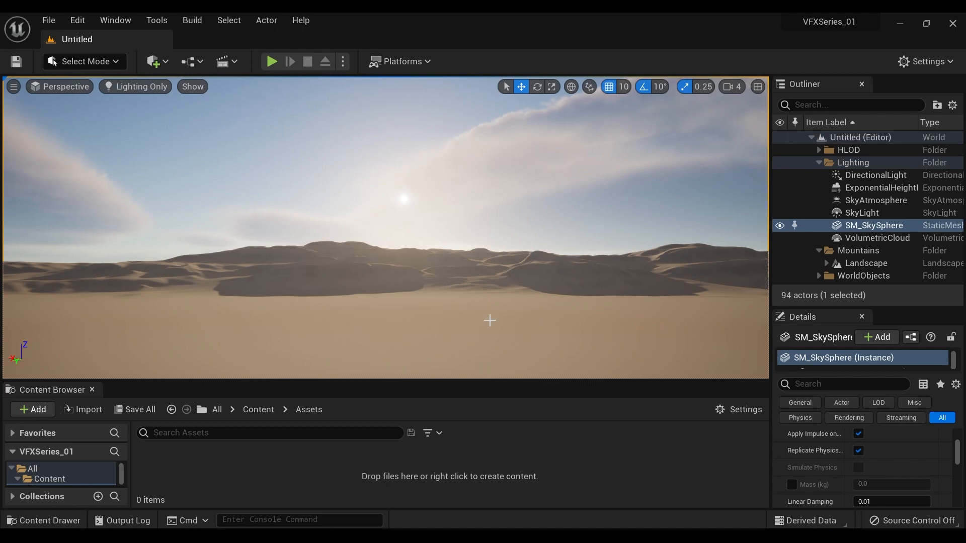
{"action": "right_click_drag", "start_coordinate": [534, 299], "coordinate": [624, 204]}
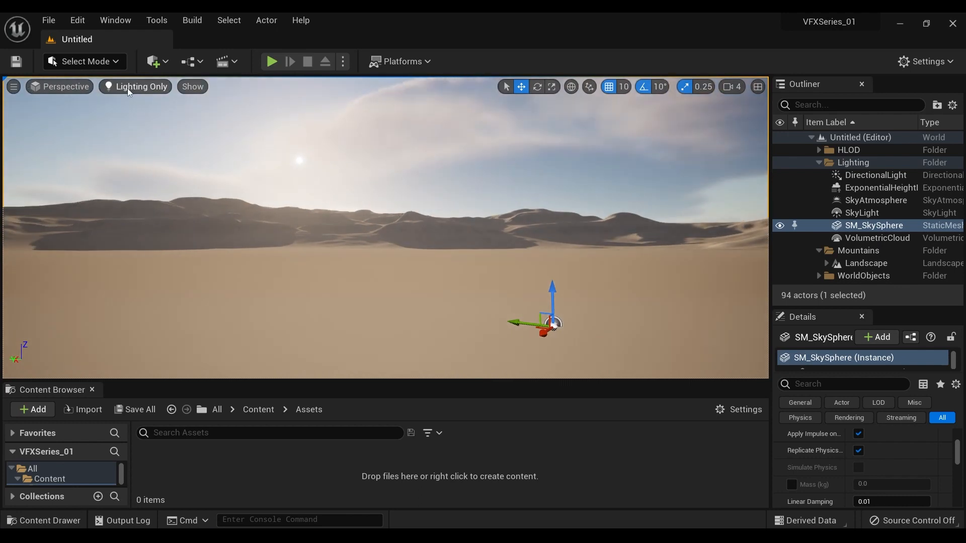